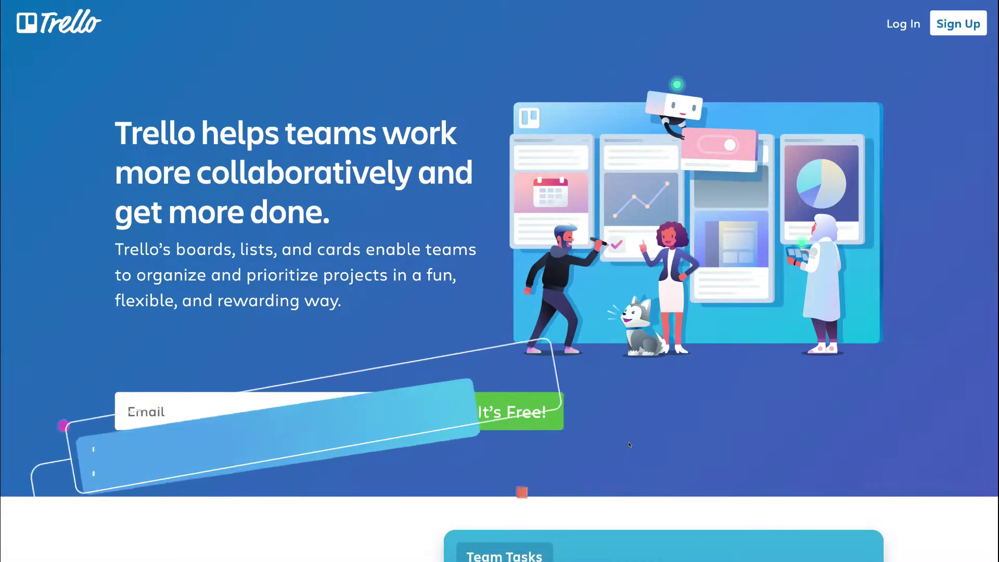
# Step: Sign up with an e-mail address, continue with the matching Google account, and create the new account from its details
pyautogui.click(235, 412)
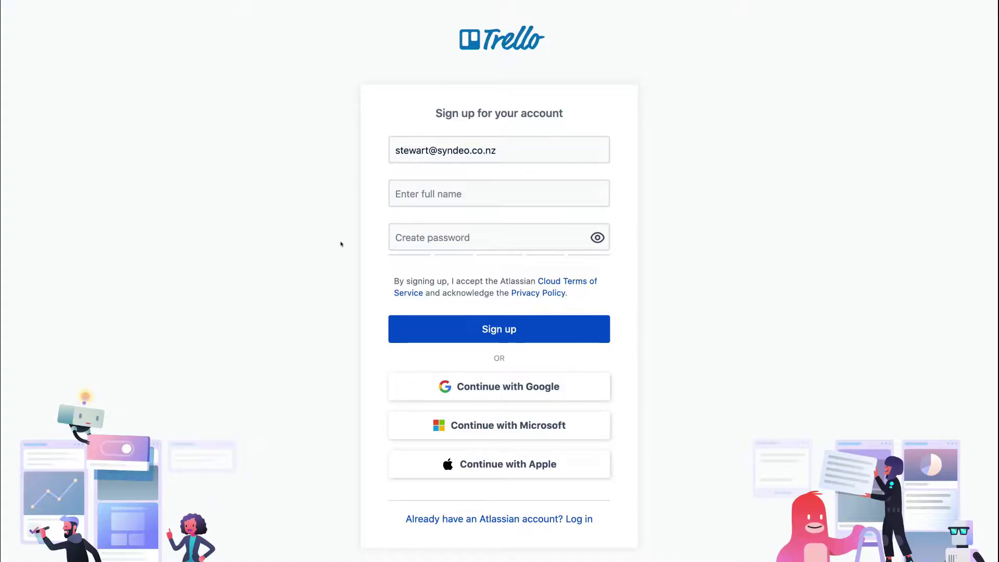
pyautogui.click(588, 384)
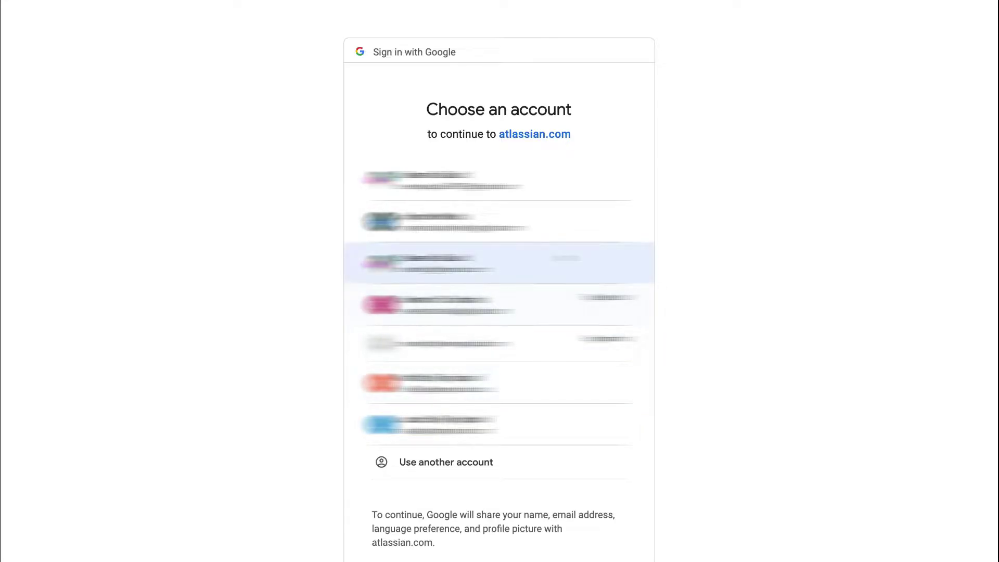
pyautogui.click(569, 260)
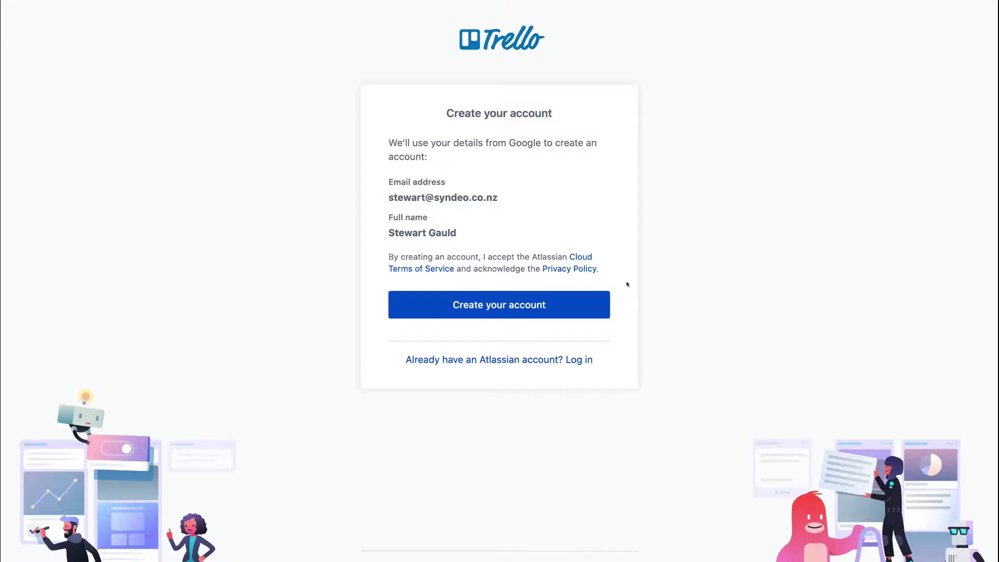
pyautogui.click(571, 307)
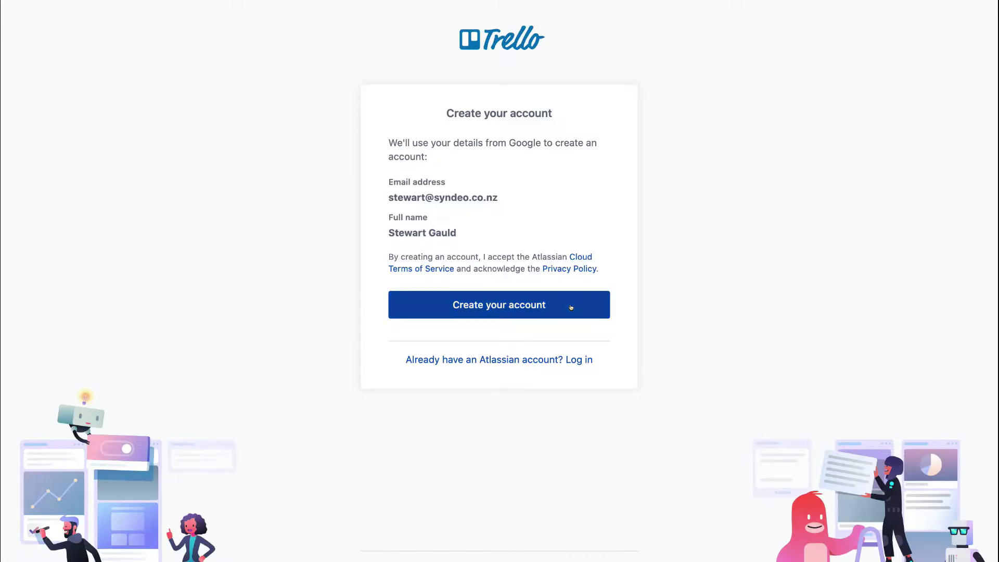
# Step: Name the first team Design Team and set its team type to Operations
pyautogui.click(604, 176)
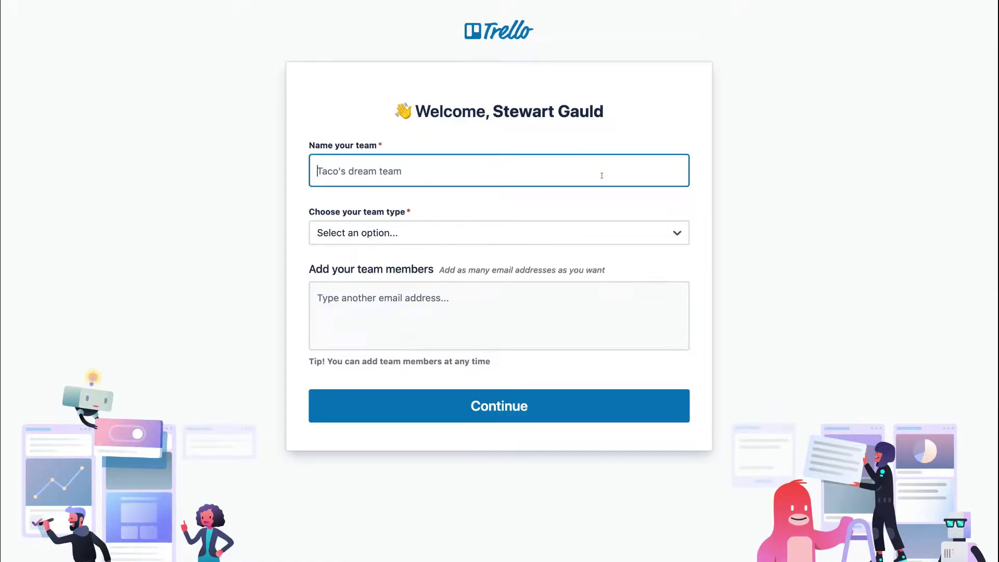
pyautogui.write('Design Team')
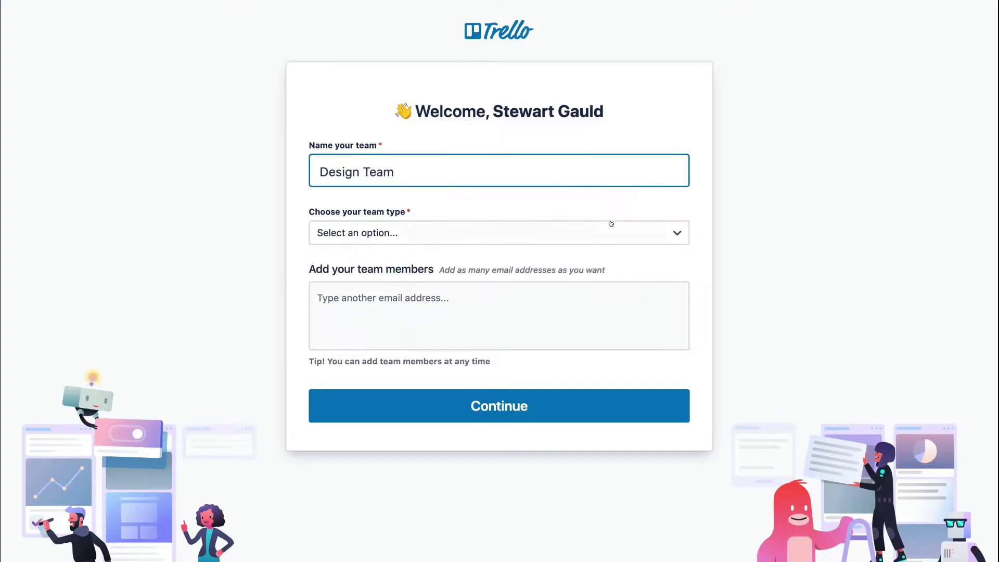
pyautogui.click(600, 232)
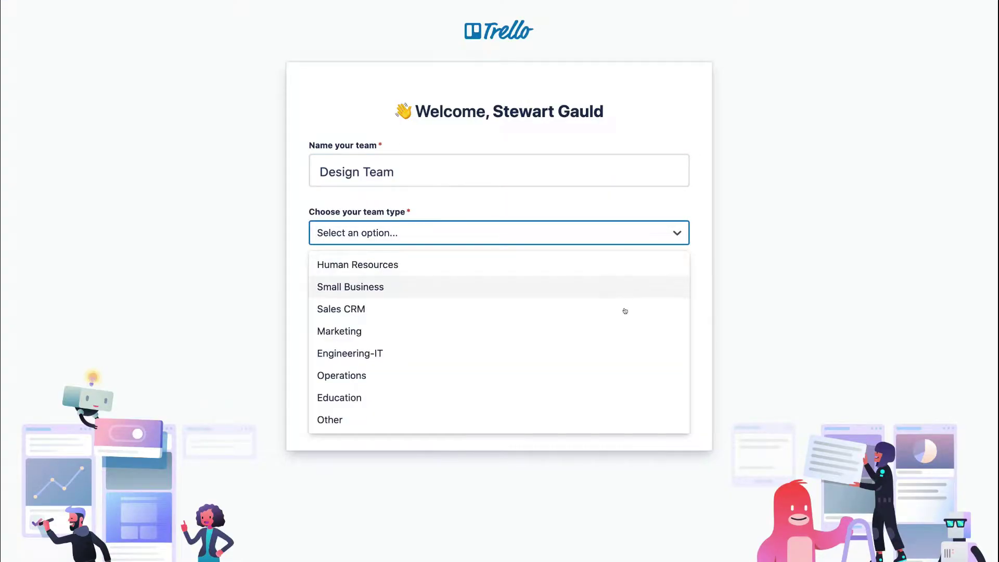
pyautogui.click(540, 375)
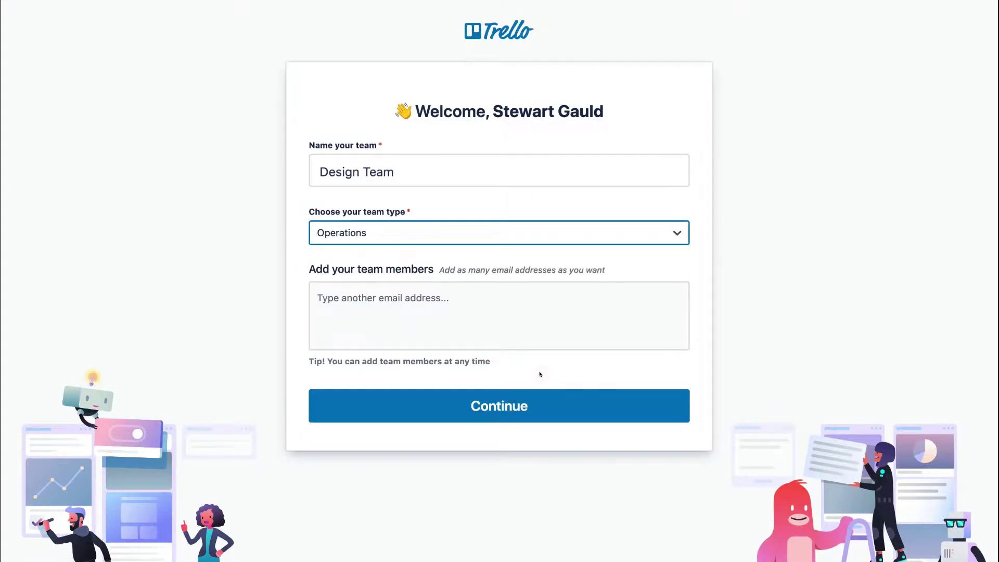
# Step: Continue without adding team members and finish the setup without the Business Class trial
pyautogui.click(462, 302)
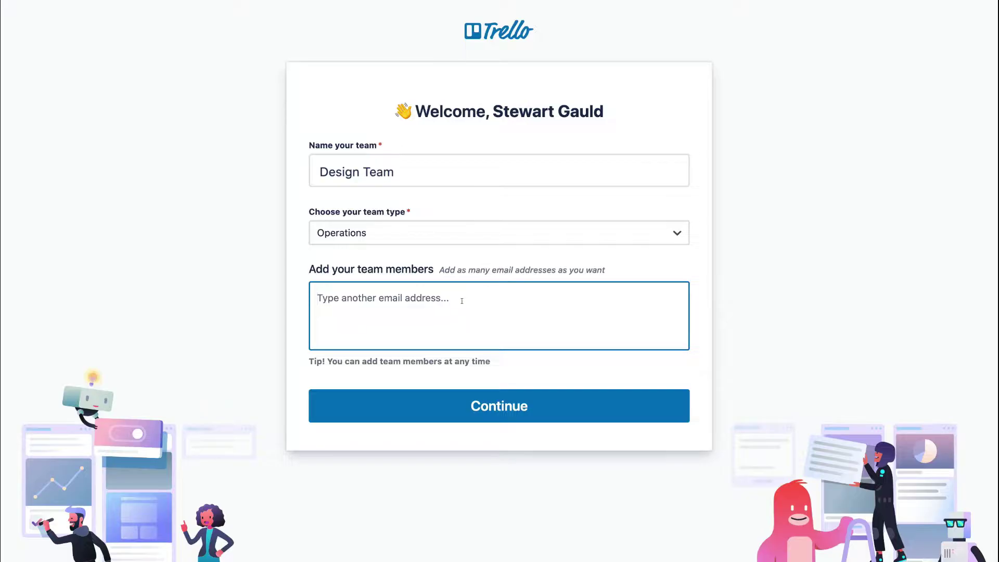
pyautogui.click(547, 404)
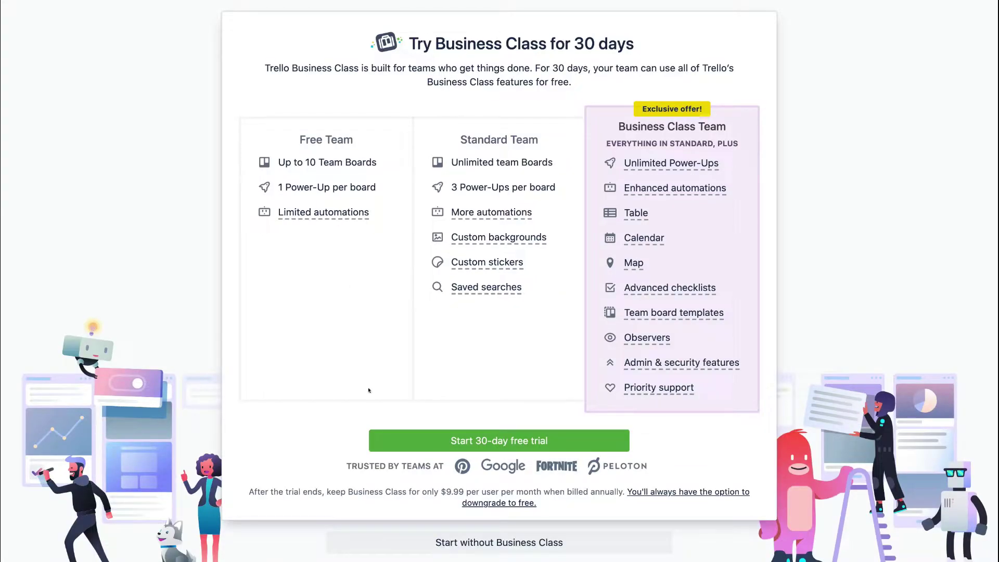
pyautogui.click(596, 540)
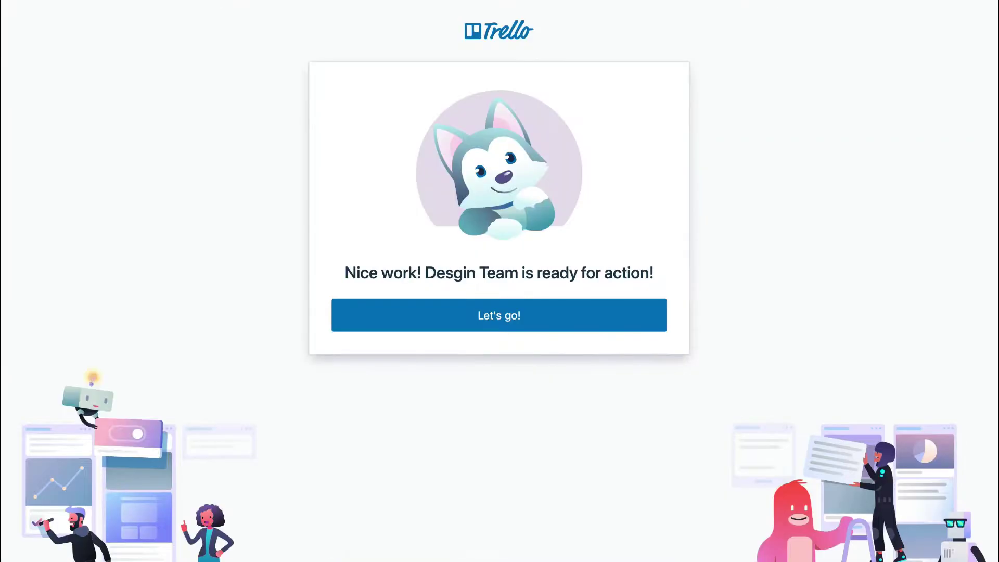
pyautogui.click(565, 311)
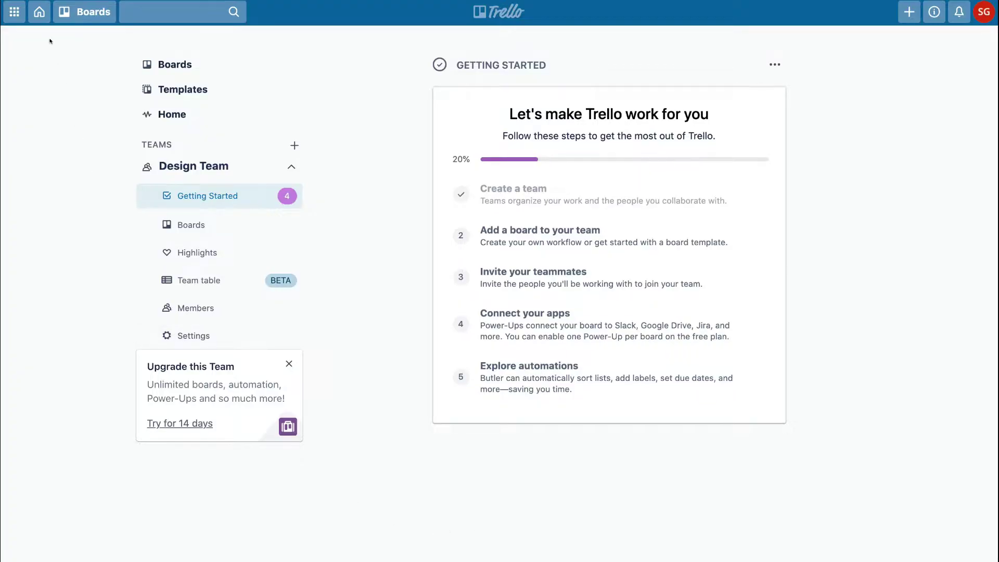
# Step: Go to the home page and dismiss the Organize Anything card and the team upgrade offer
pyautogui.click(38, 20)
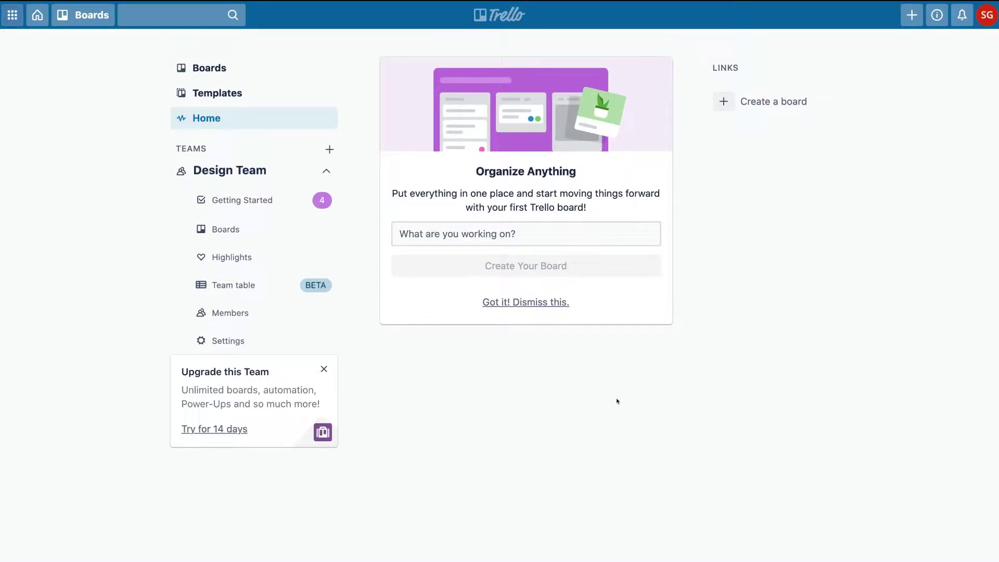
pyautogui.click(524, 303)
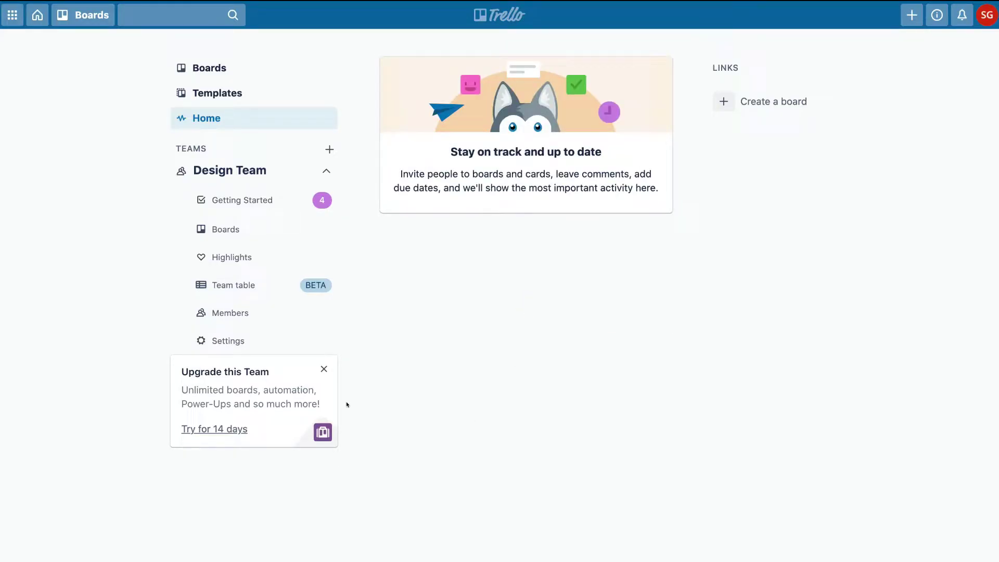
pyautogui.click(323, 370)
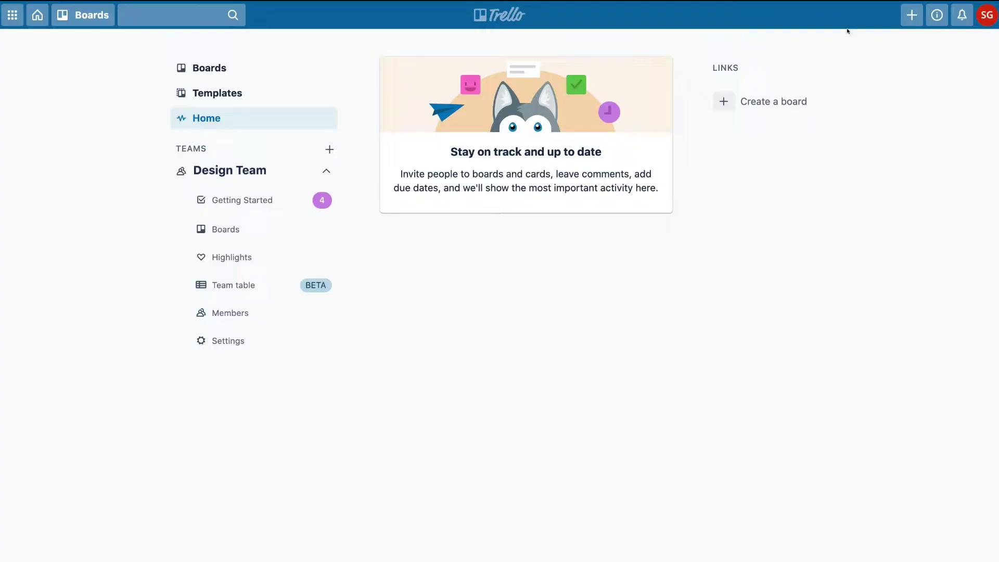
# Step: Examine the create options, the information tips, the notifications and the account options
pyautogui.click(911, 14)
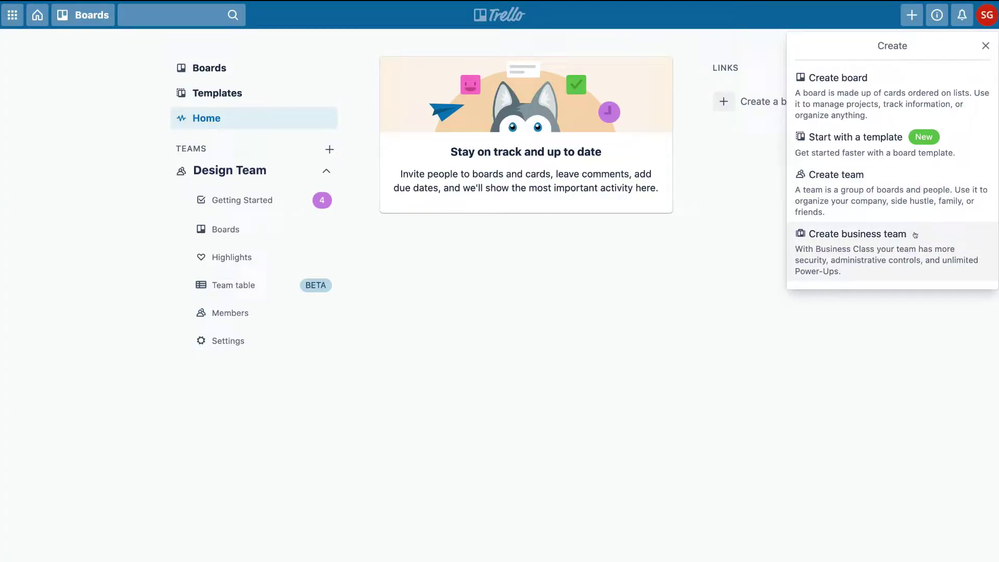
pyautogui.click(984, 46)
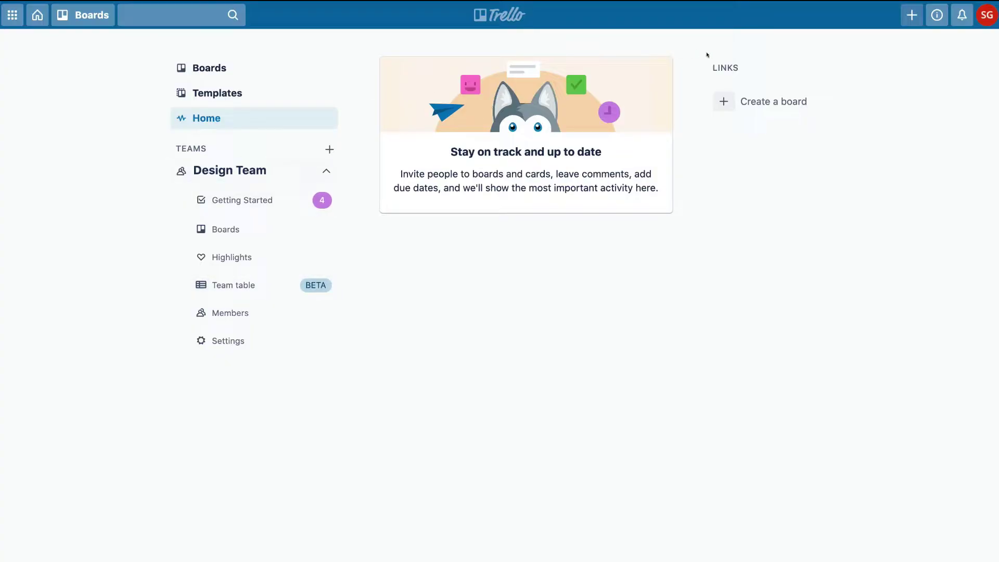
pyautogui.click(909, 15)
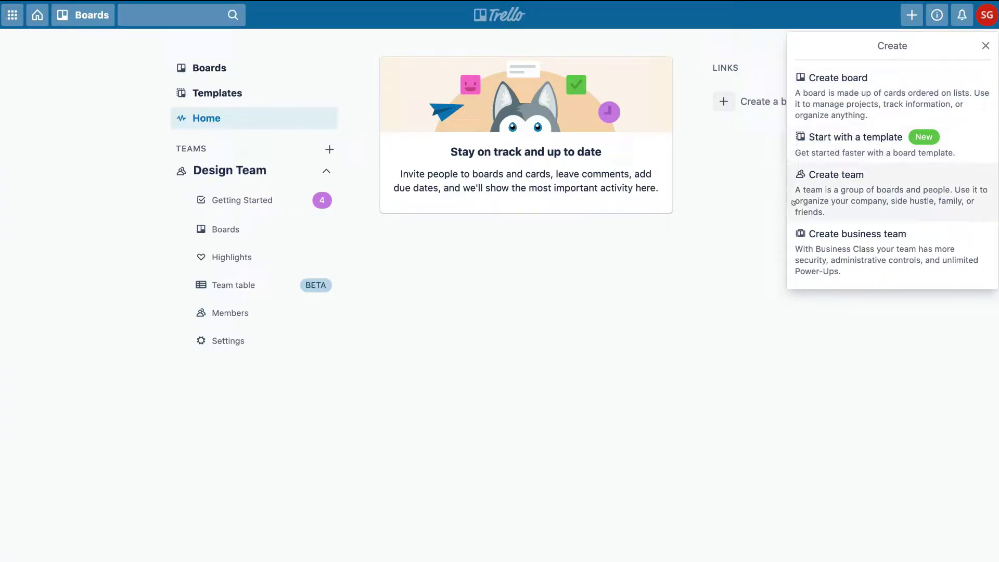
pyautogui.click(934, 15)
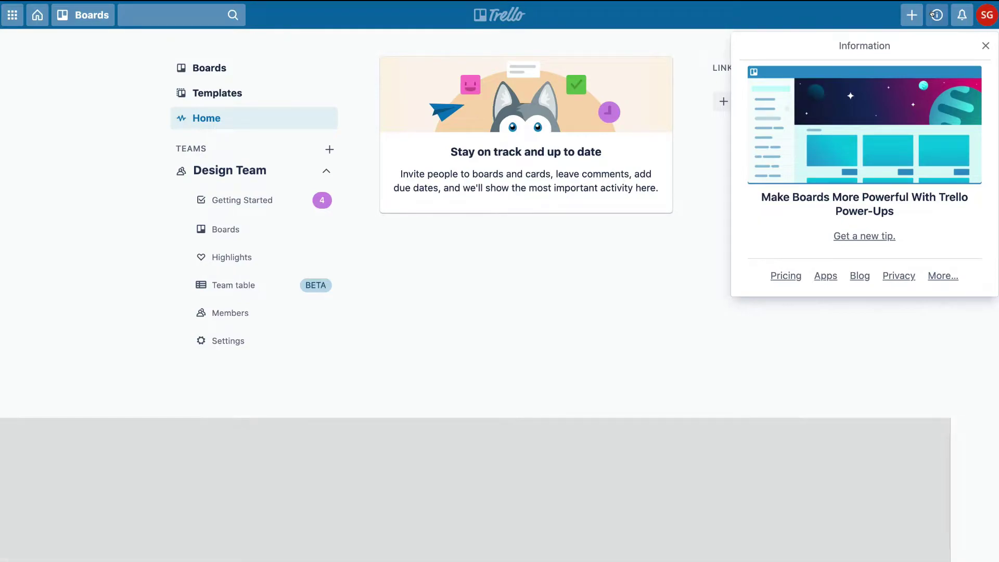
pyautogui.click(934, 17)
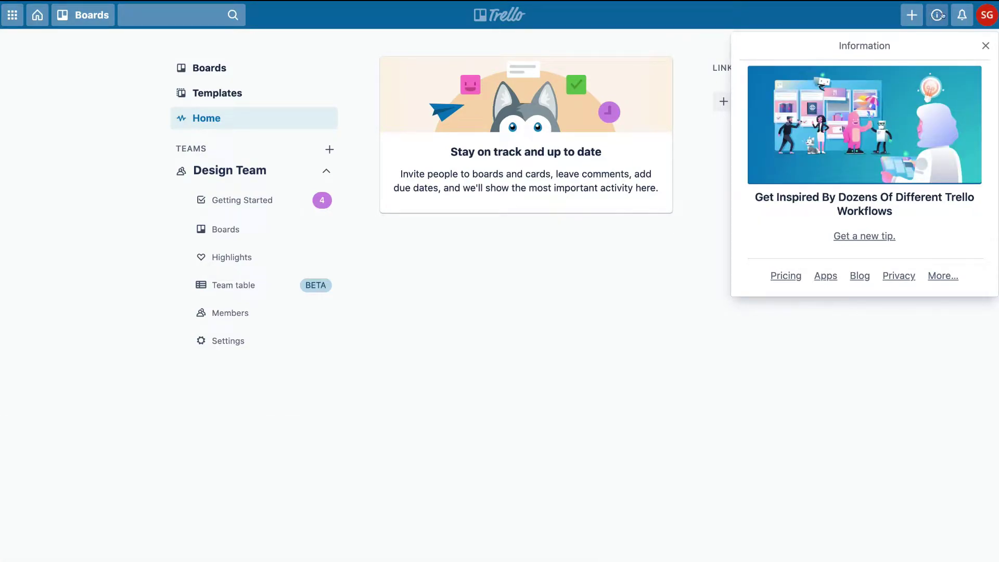
pyautogui.click(960, 16)
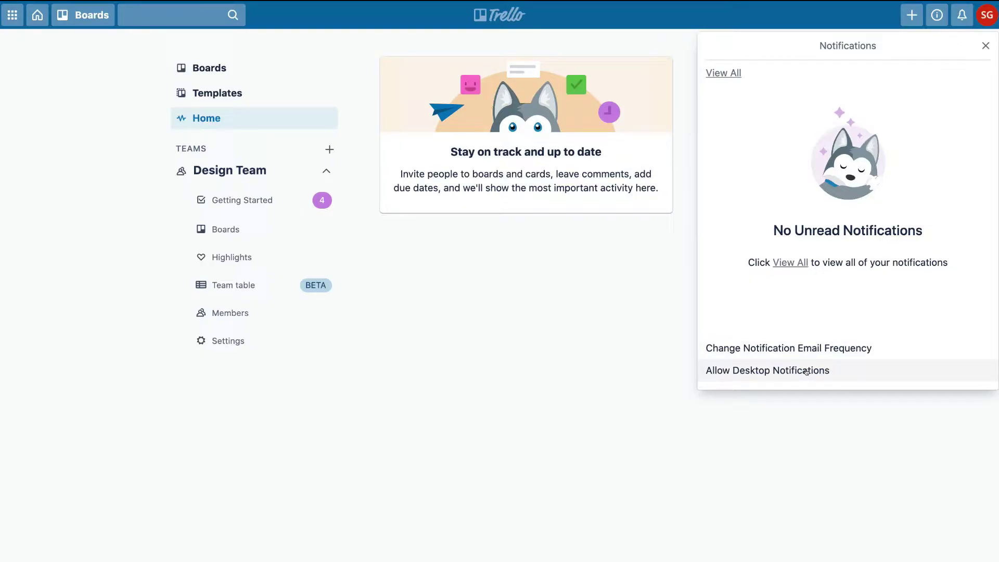
pyautogui.click(982, 14)
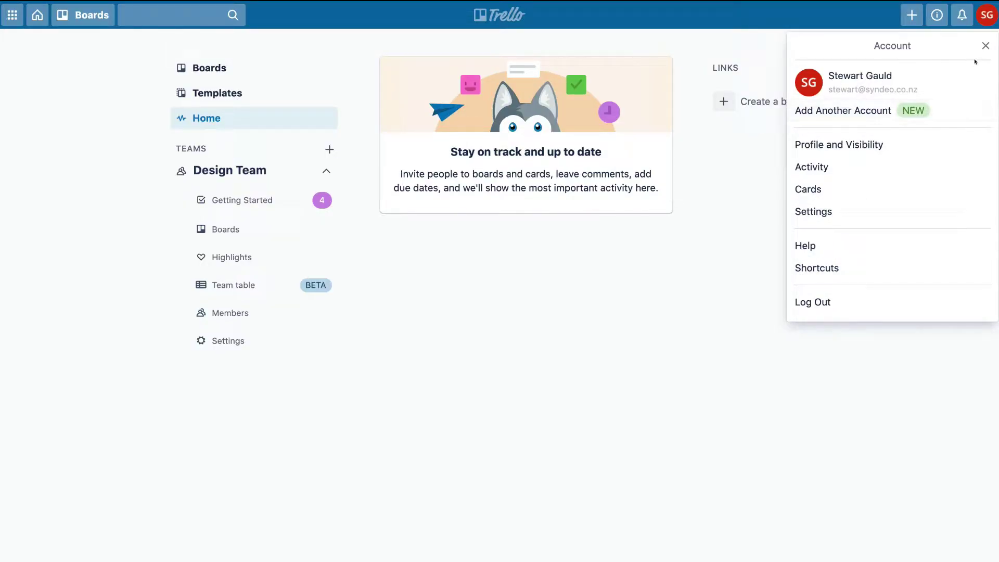
pyautogui.click(985, 46)
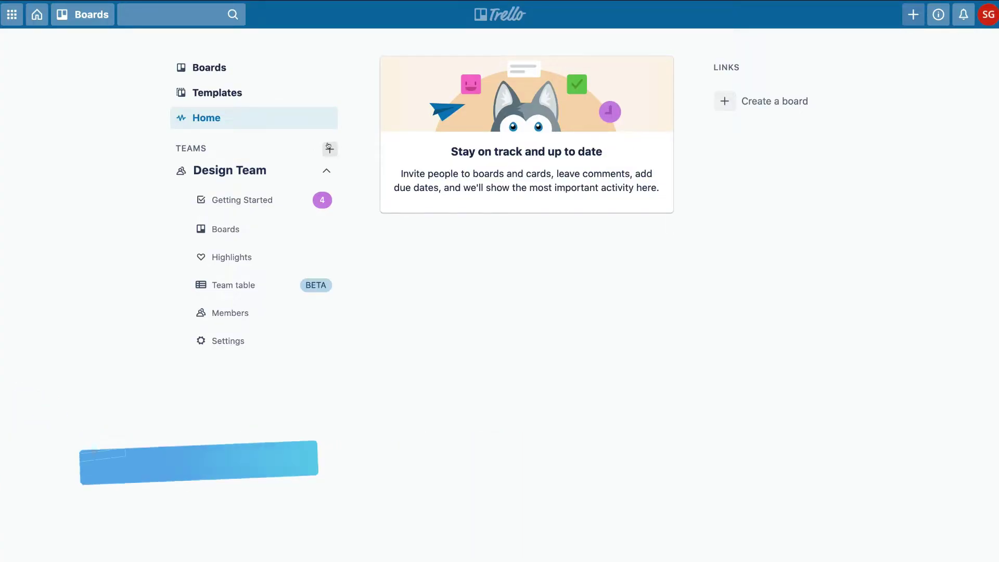
# Step: Start creating another team named Marketing Team with the team type Marketing
pyautogui.click(908, 15)
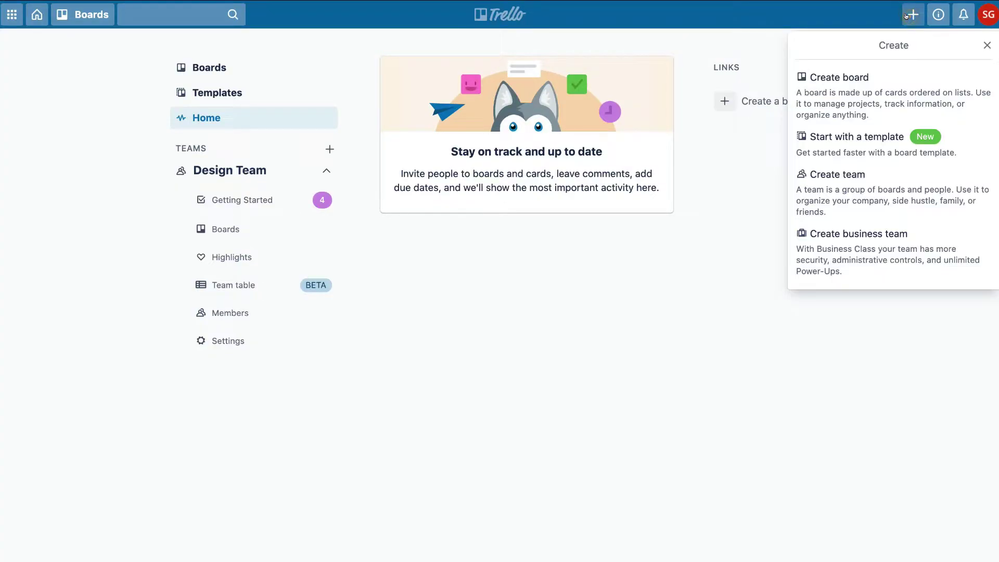
pyautogui.click(880, 191)
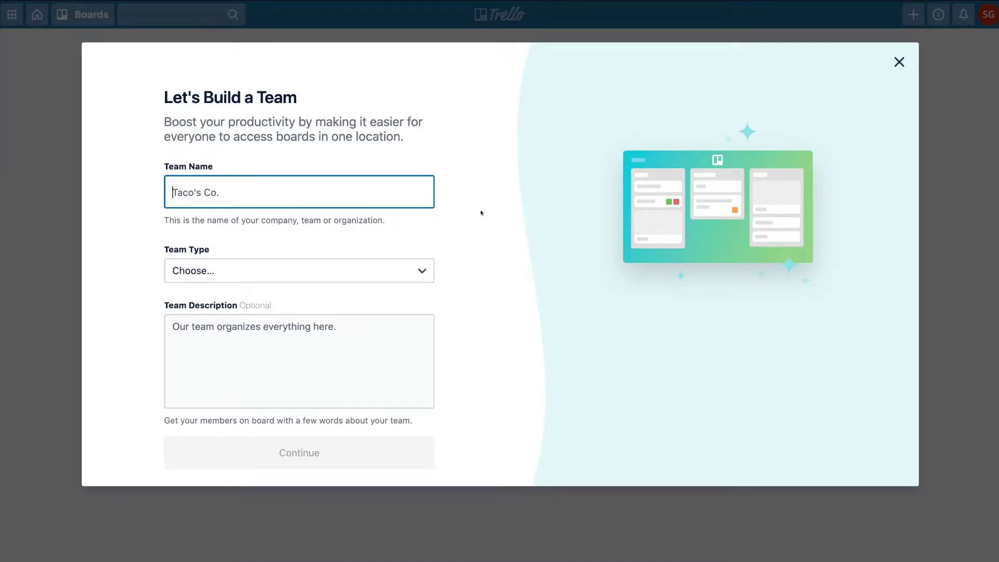
pyautogui.write('Marketing Team')
pyautogui.click(392, 269)
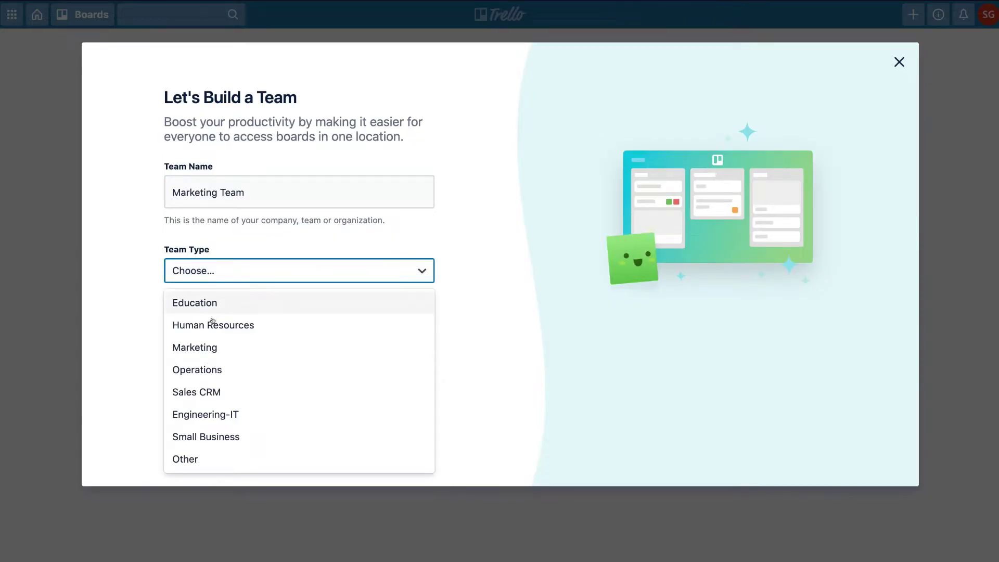
pyautogui.click(231, 347)
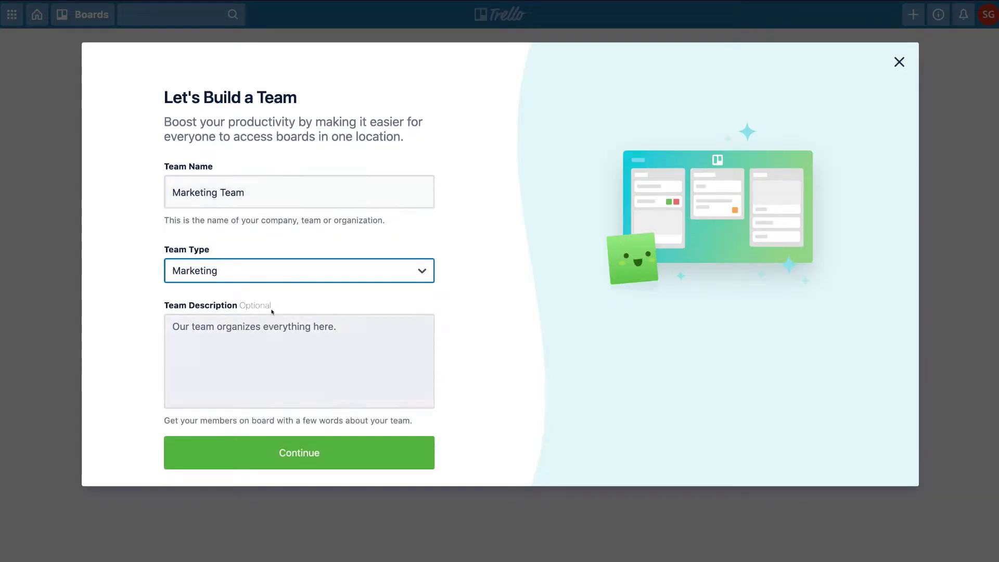
# Step: Set the team description to "This is the Marketing team for Syndeo Media, this team specializes in Google Ads, Facebook Ads and video marketing."
pyautogui.click(232, 323)
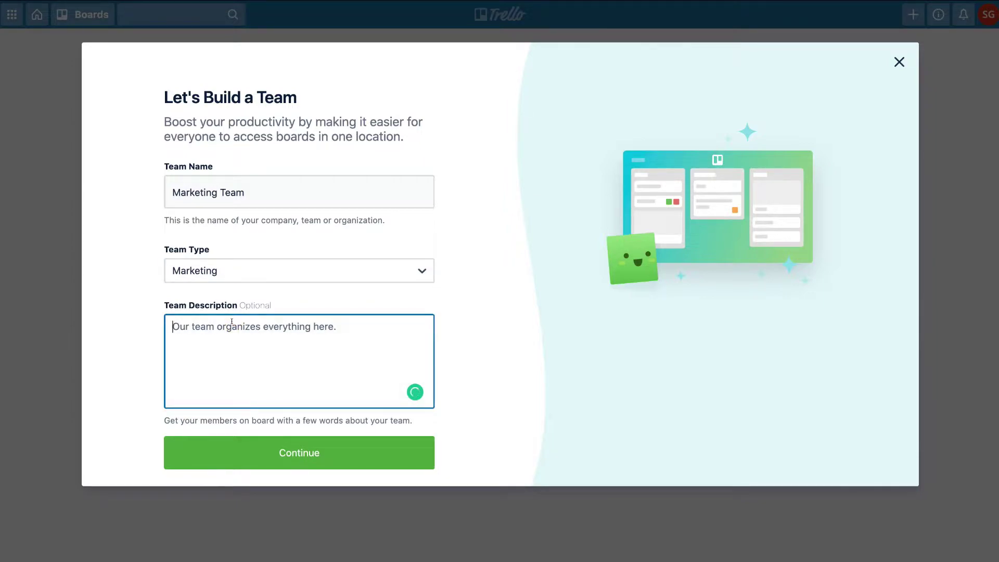
pyautogui.write('This is the Marketing team for Syndeo Media, this team specializes in Google Ads, Facebook Ads and video marketing.')
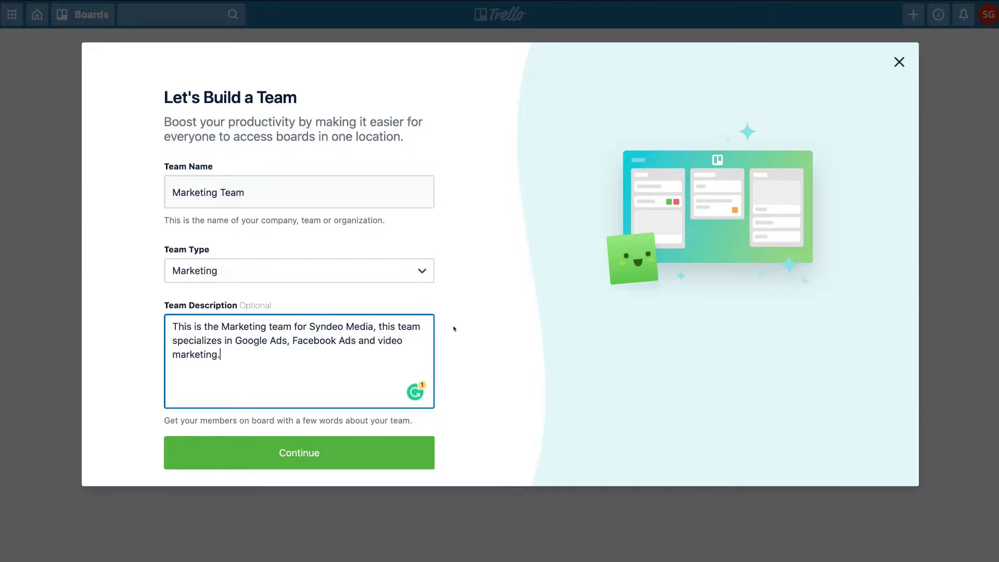
pyautogui.click(392, 457)
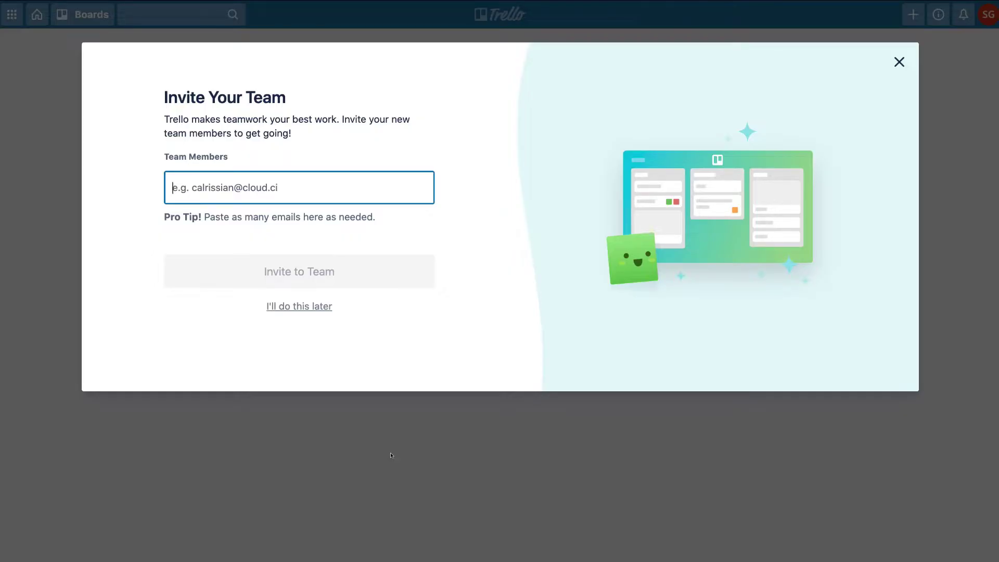
# Step: Invite one member to the Marketing Team using the member's e-mail address
pyautogui.hotkey('ctrl', 'v')
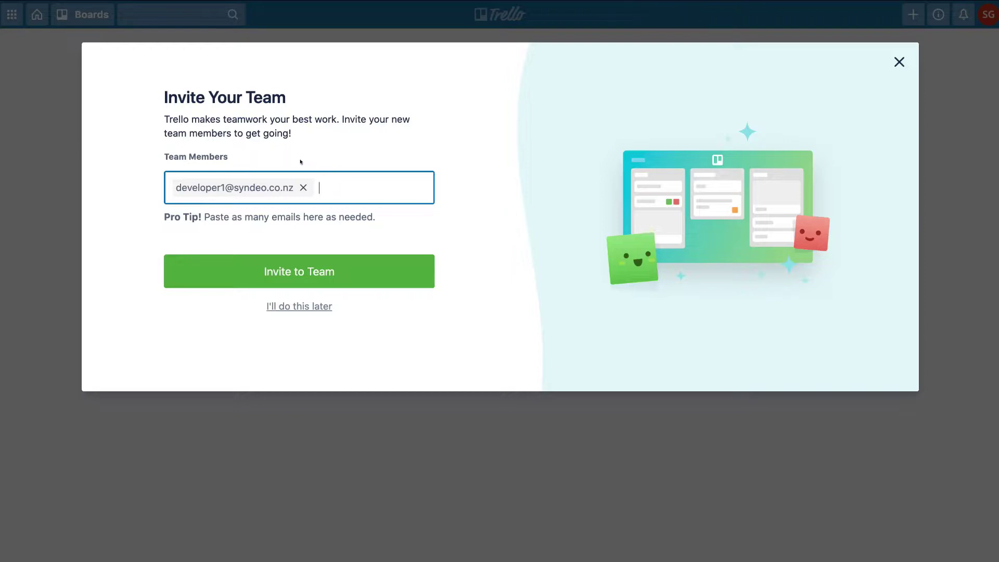
pyautogui.click(380, 265)
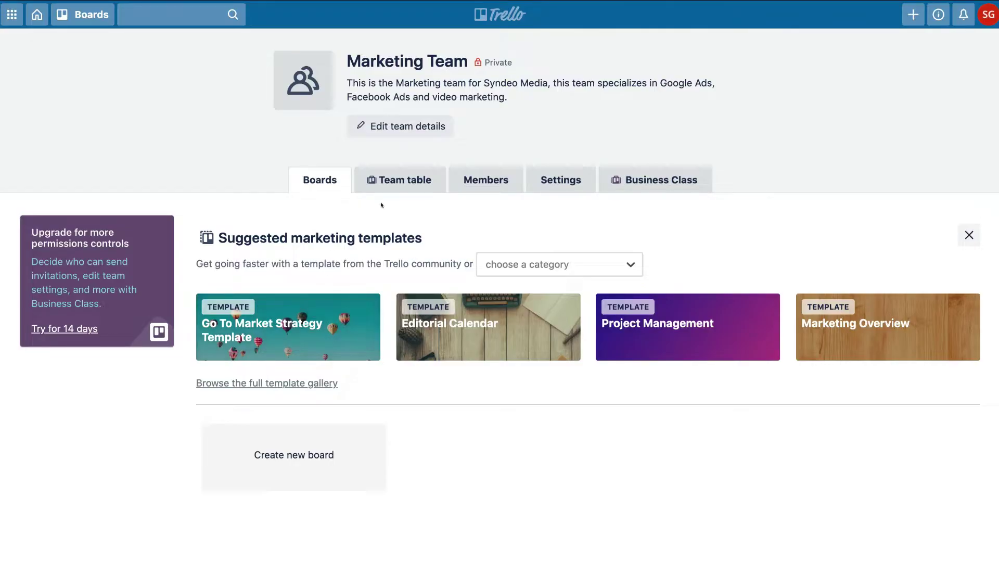
# Step: Examine the Marketing Team's member list, its team visibility options and the remaining team settings down to team deletion
pyautogui.click(468, 192)
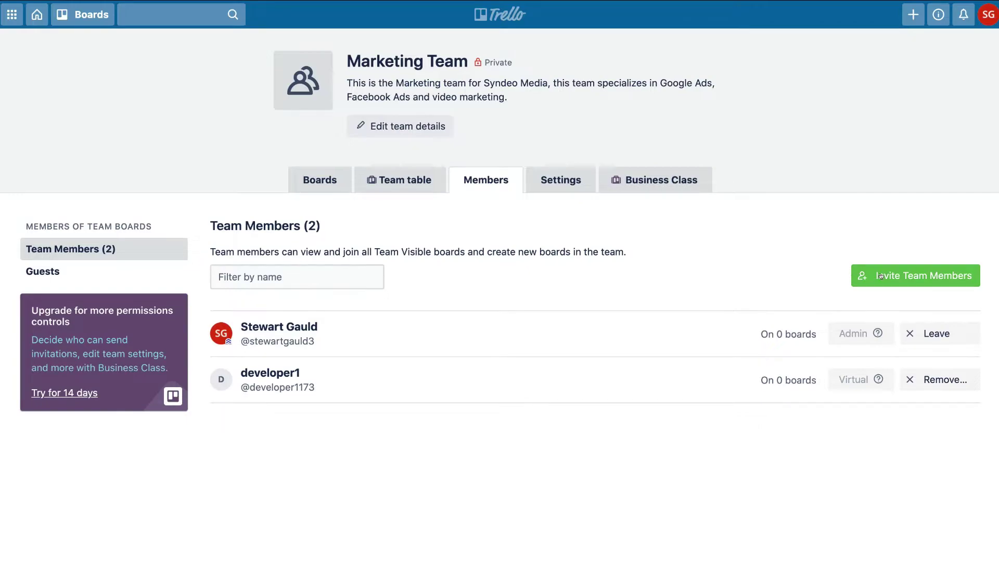
pyautogui.click(561, 190)
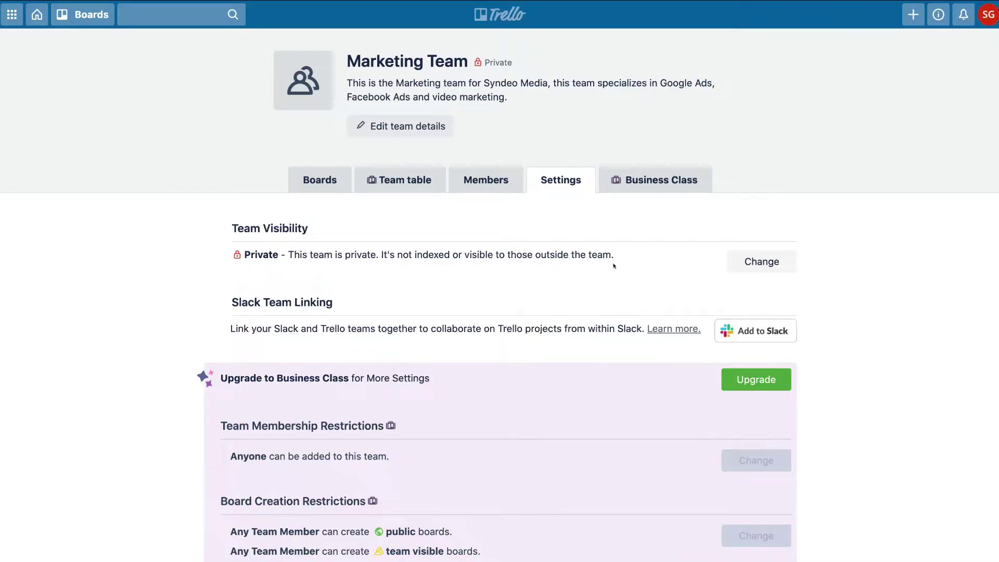
pyautogui.click(762, 261)
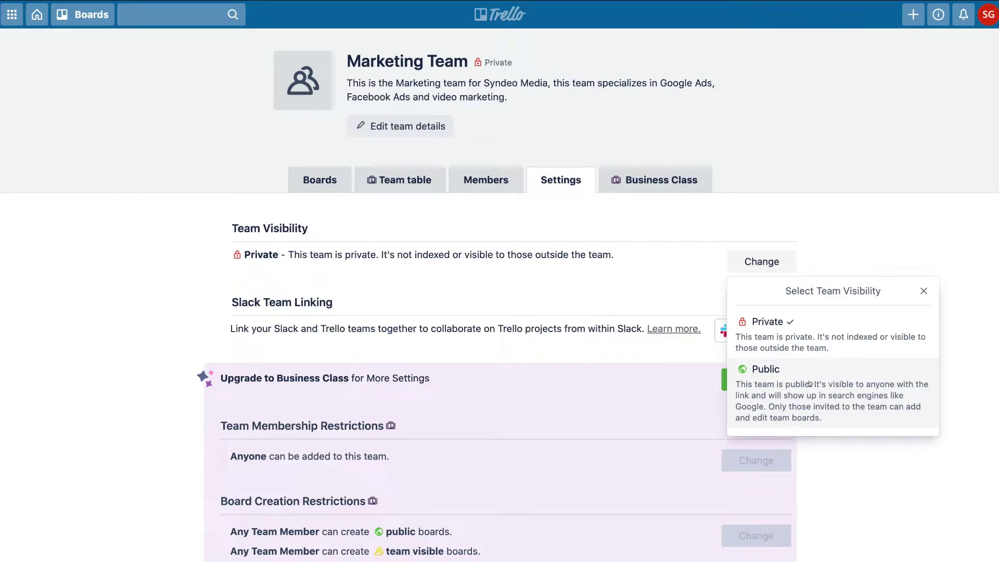
pyautogui.scroll(-1, 810, 383)
pyautogui.click(922, 239)
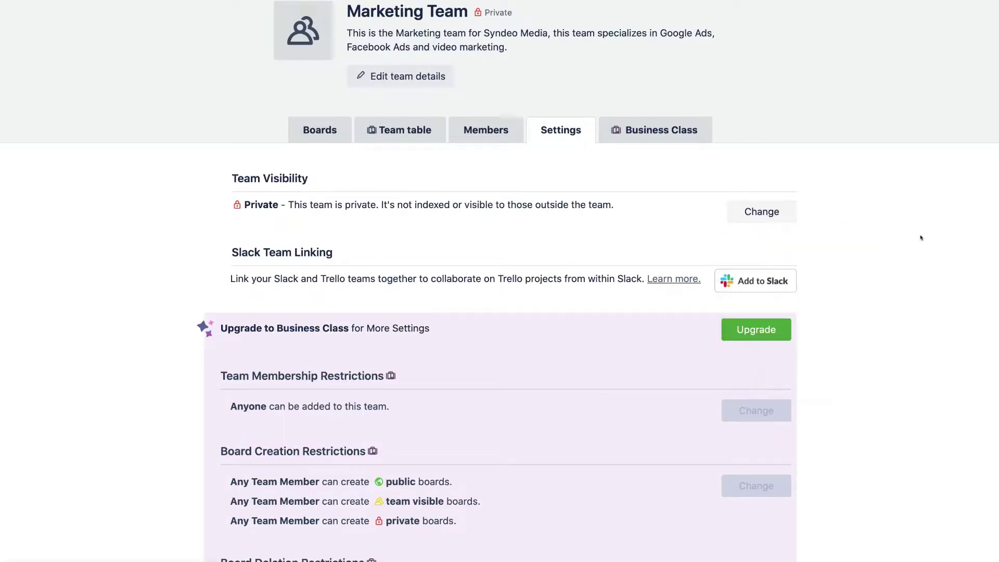
pyautogui.scroll(-6, 921, 237)
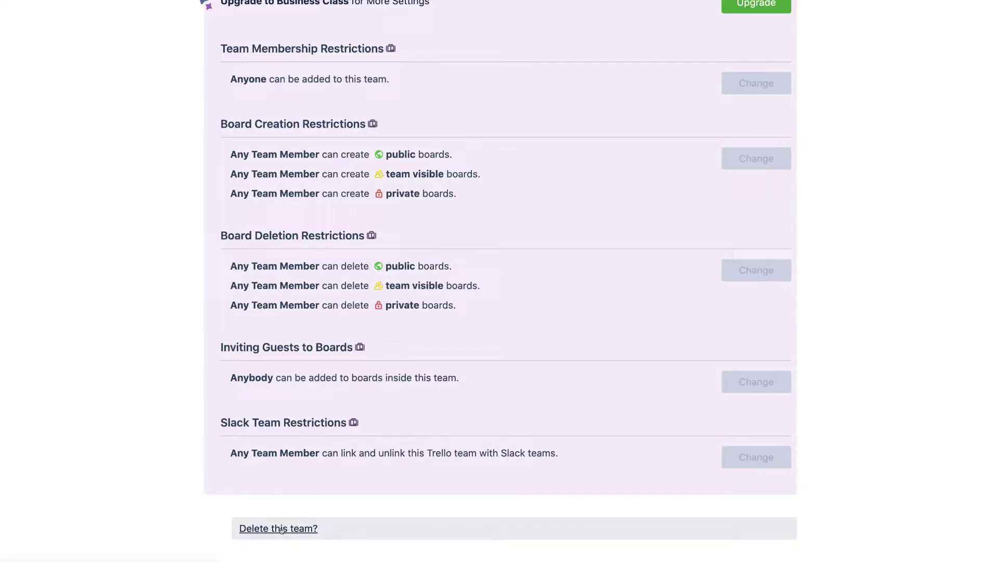
pyautogui.scroll(7, 200, 397)
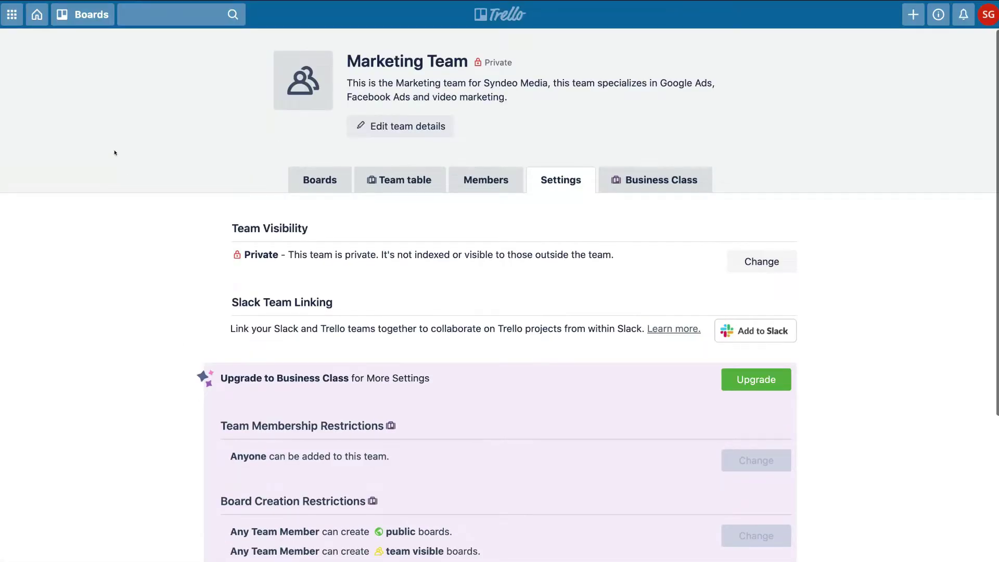
# Step: Invite one member to the Design Team using the member's e-mail address
pyautogui.click(37, 15)
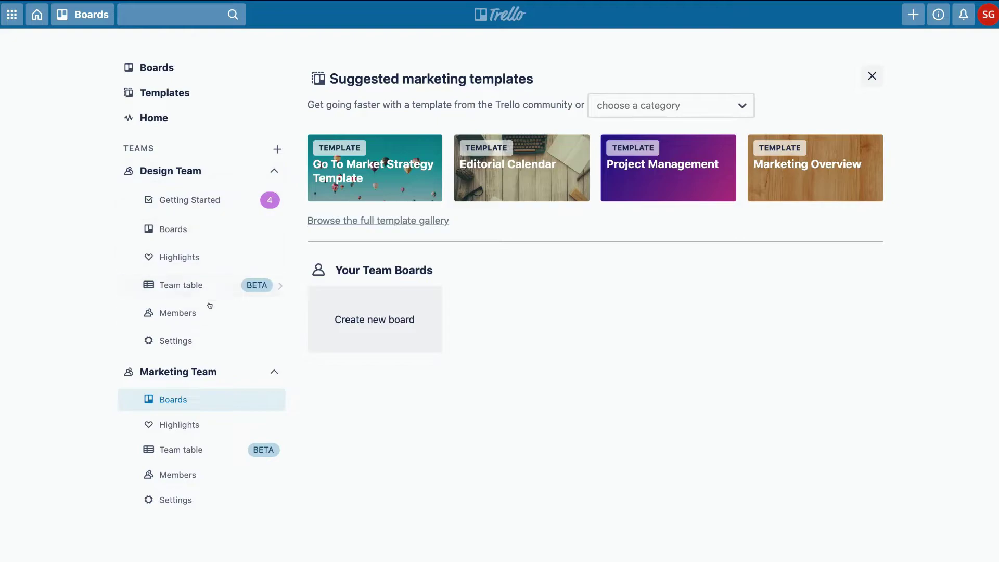
pyautogui.click(235, 314)
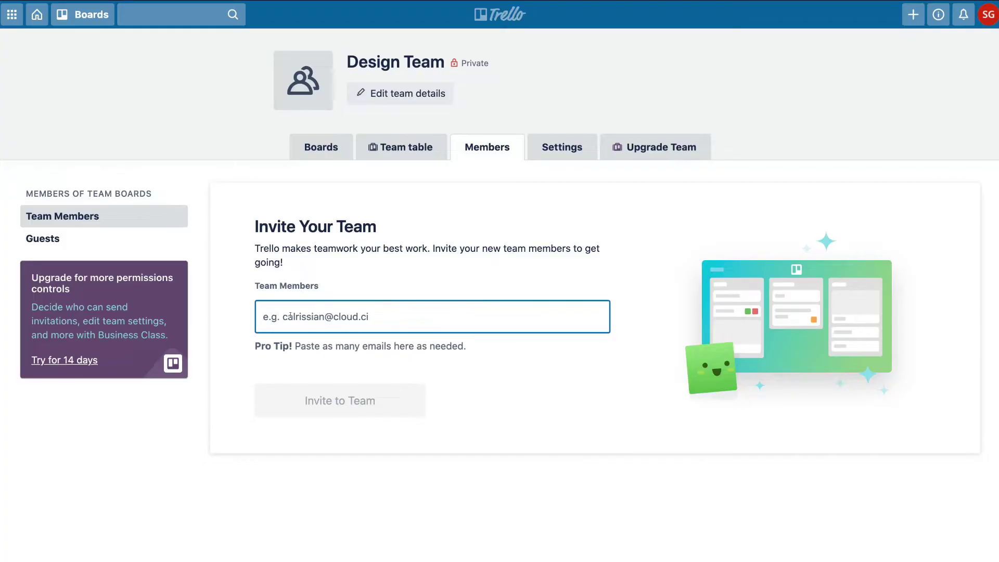
pyautogui.press('super+v')
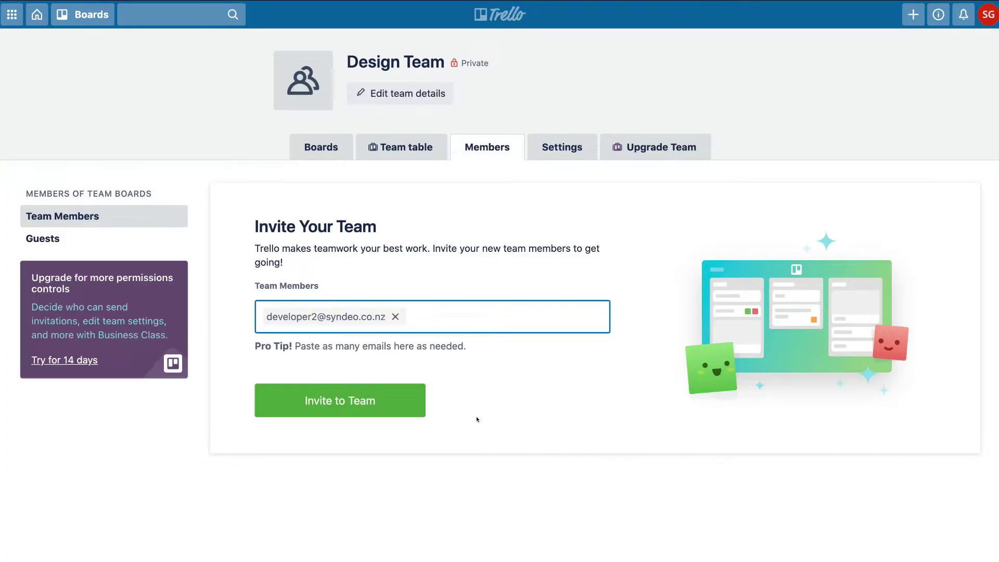
pyautogui.click(399, 410)
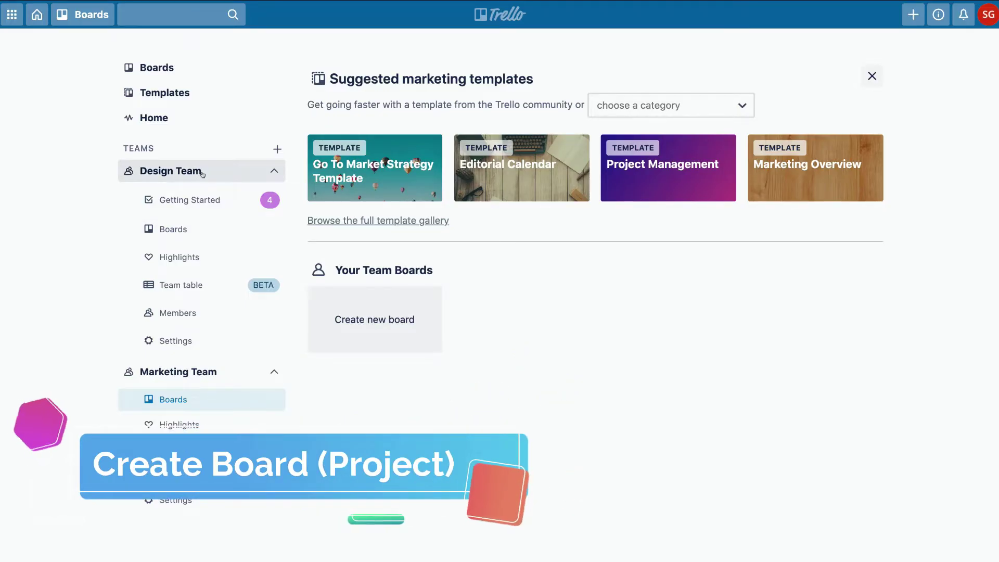
# Step: Start a new board titled "Website Project (Client A)" and assign it to the Design Team
pyautogui.click(198, 232)
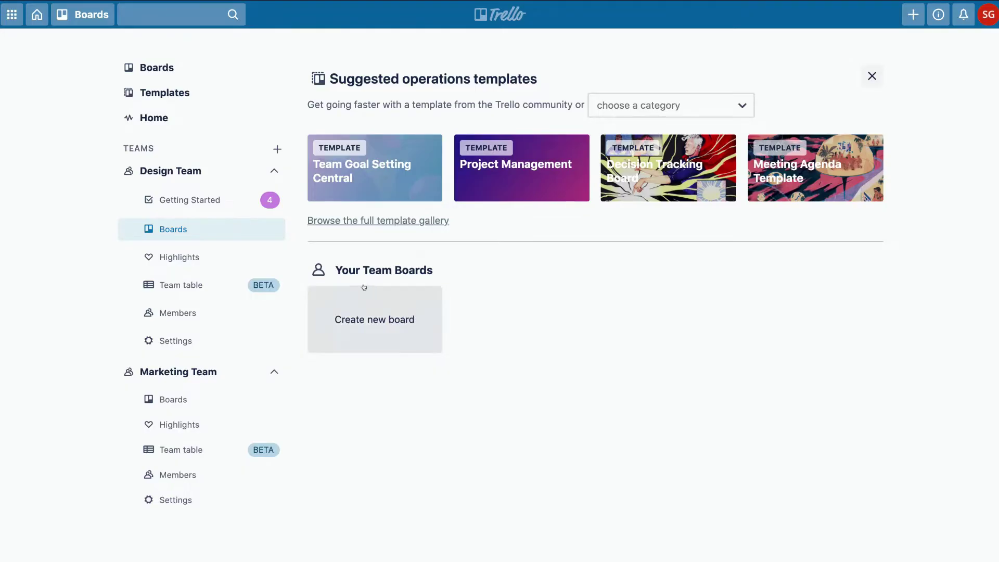
pyautogui.click(380, 320)
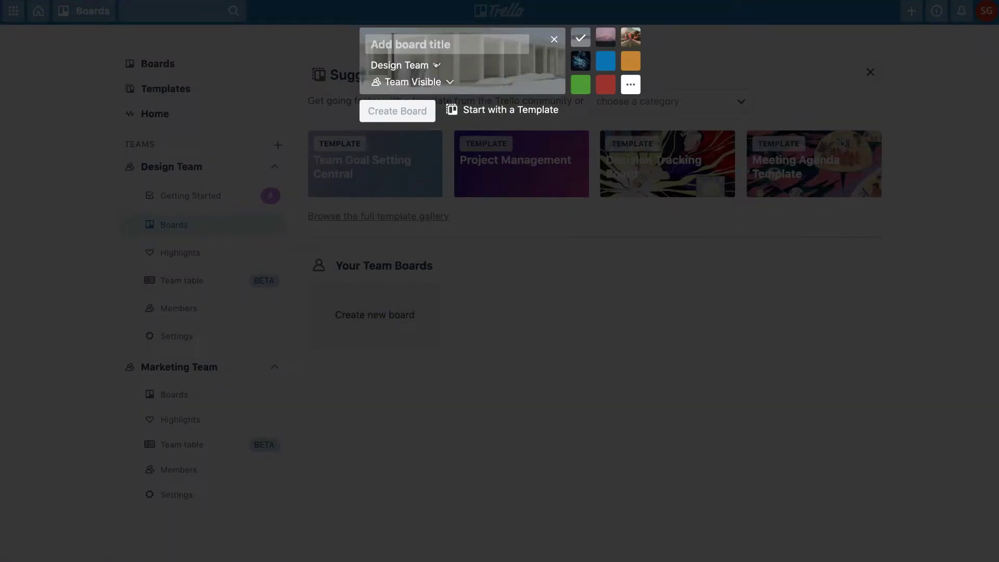
pyautogui.click(429, 42)
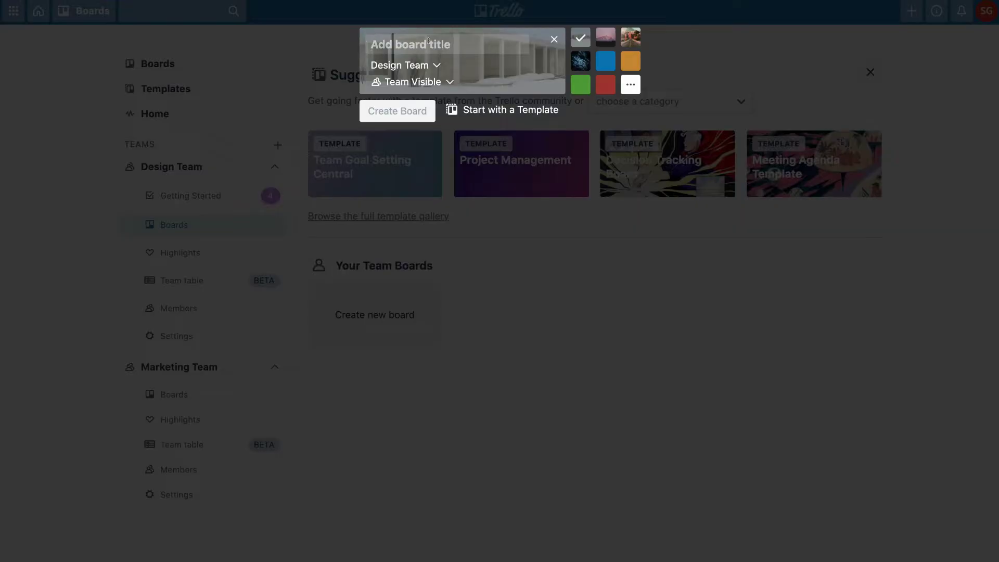
pyautogui.write('Website Project (Client A)')
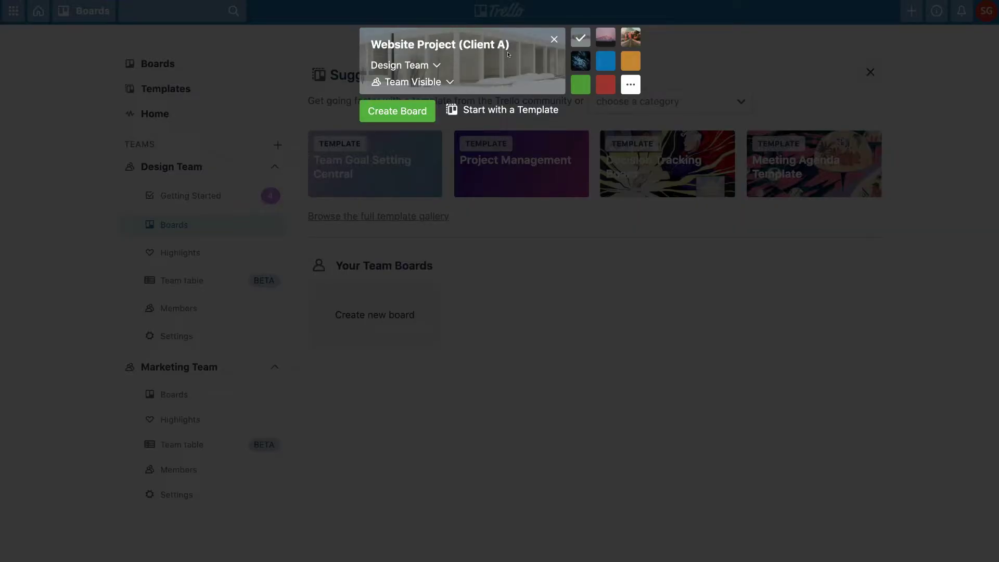
pyautogui.click(435, 65)
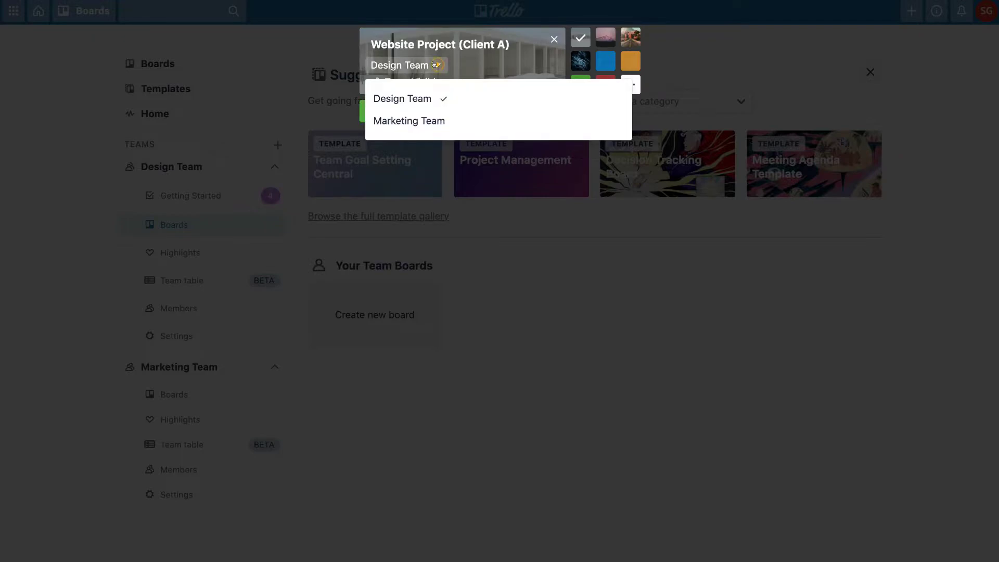
pyautogui.click(396, 98)
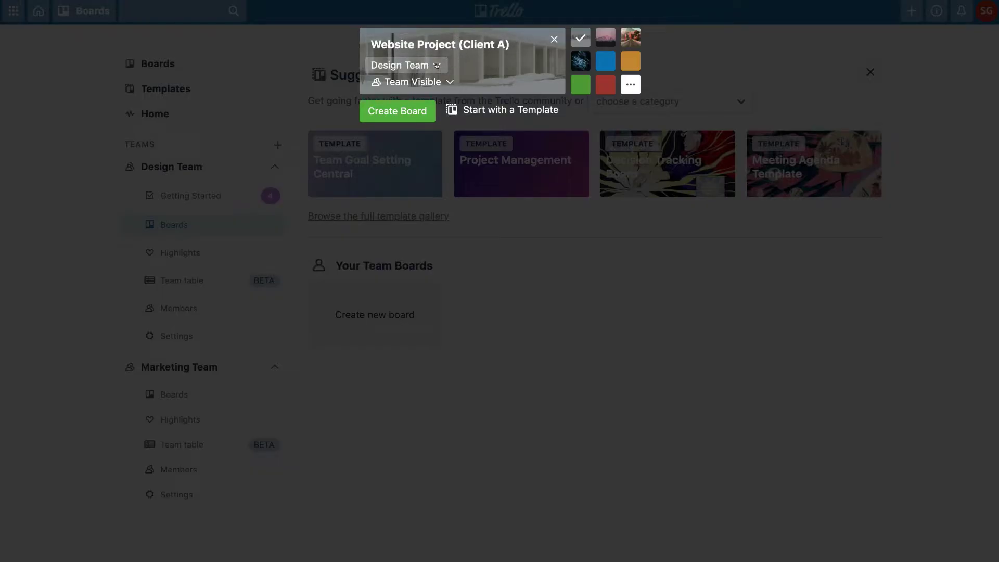
# Step: Set the new board's visibility to Team and its background to blue, and create the board
pyautogui.click(446, 80)
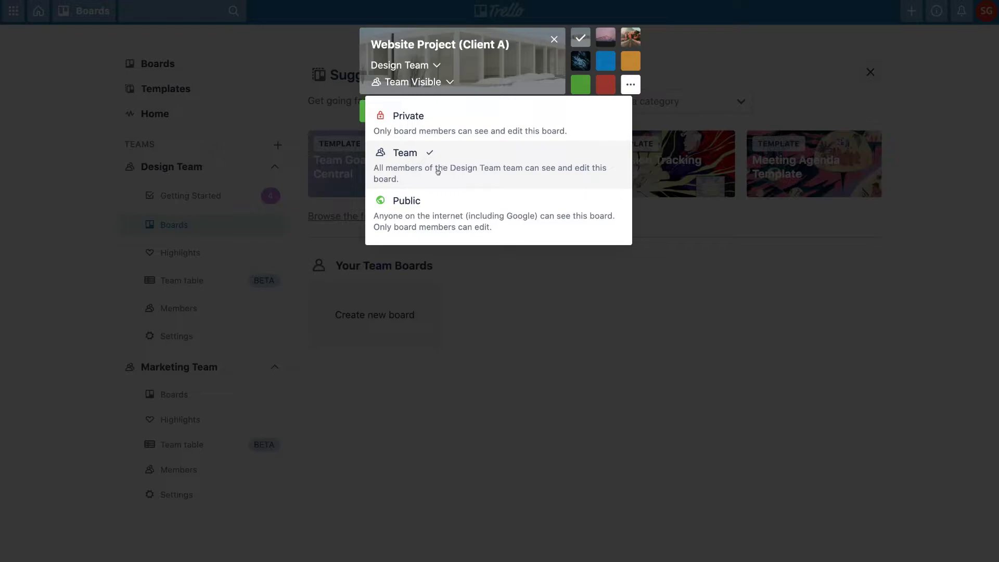
pyautogui.click(438, 171)
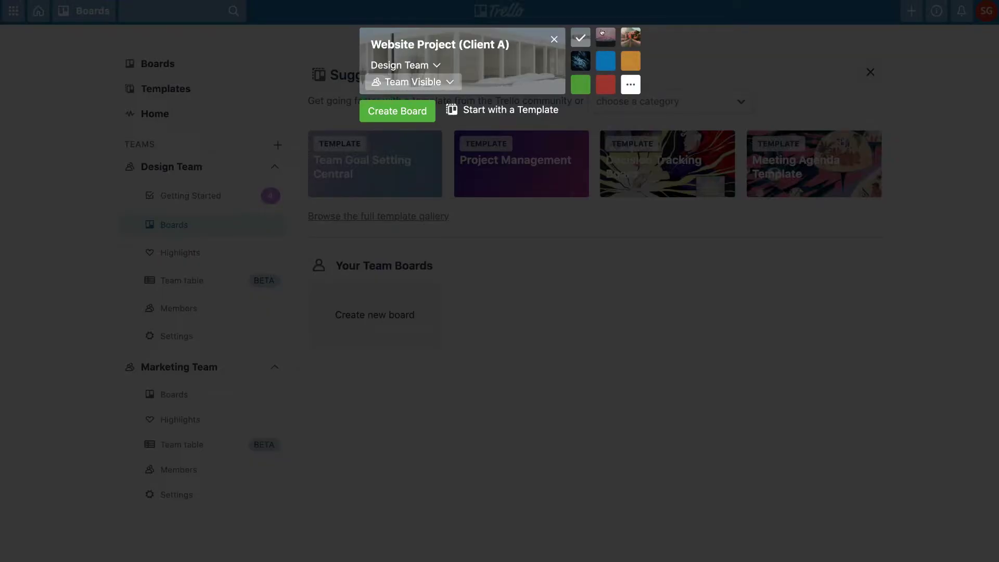
pyautogui.click(602, 61)
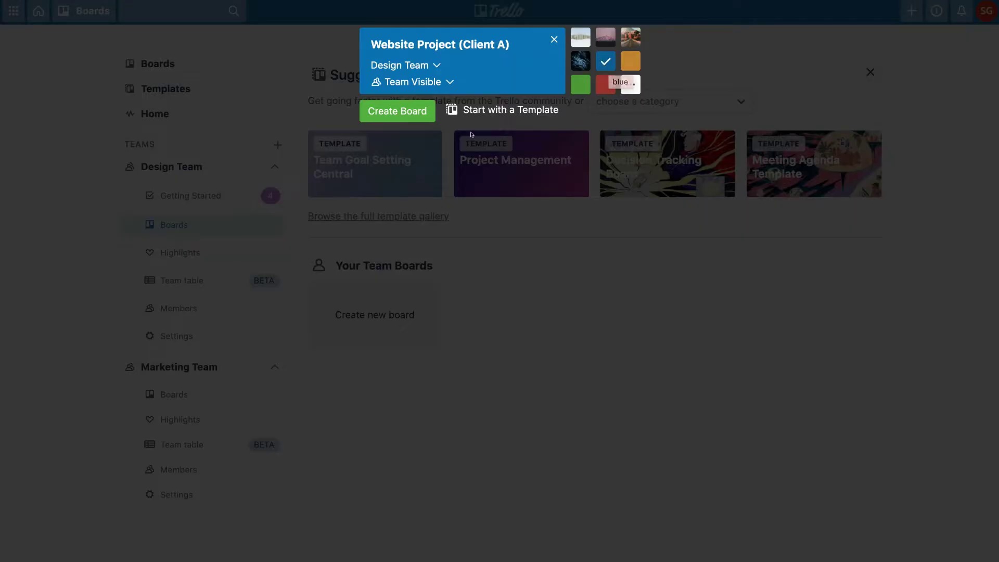
pyautogui.click(407, 113)
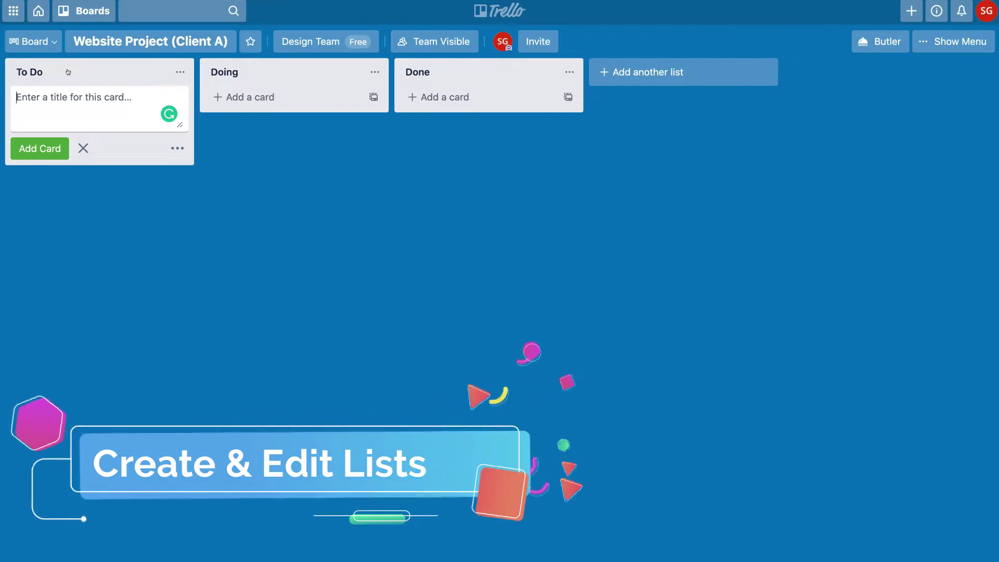
# Step: Rename the lists To Do, Doing and Done as "Project Jobs", "In Progress" and "Pending Approval"
pyautogui.click(51, 67)
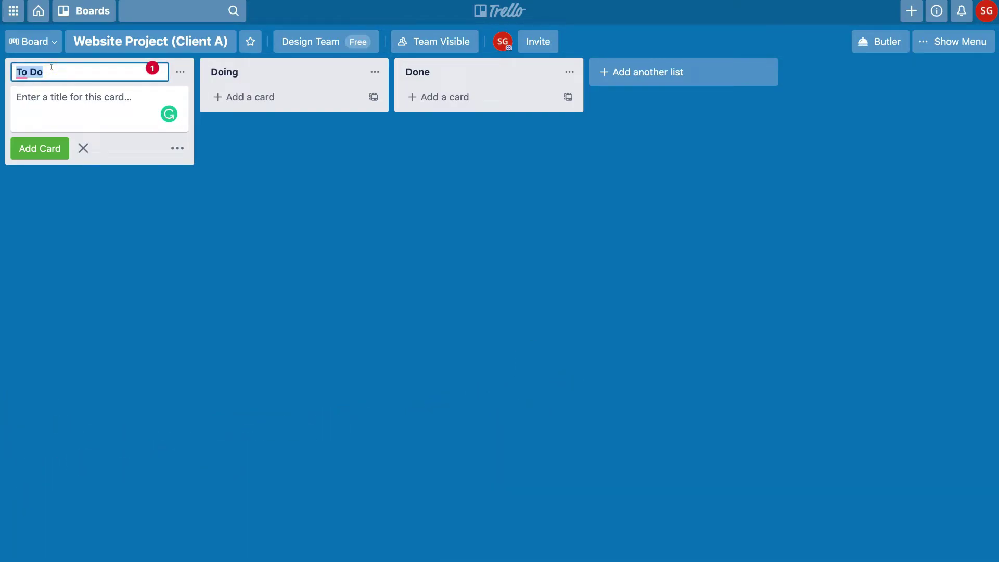
pyautogui.write('Project Jobs')
pyautogui.click(238, 66)
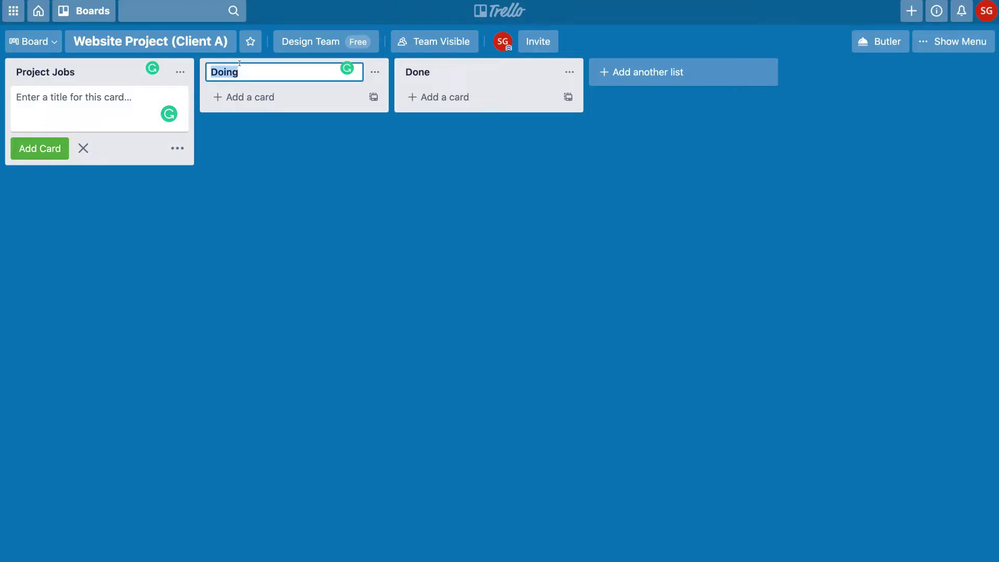
pyautogui.write('In Progress')
pyautogui.click(431, 67)
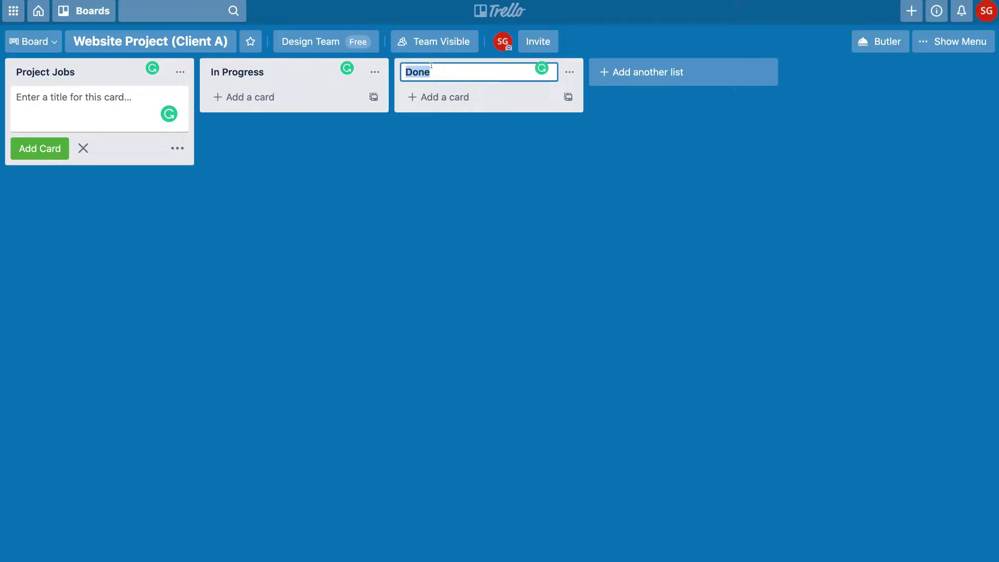
pyautogui.write('Pending Approval')
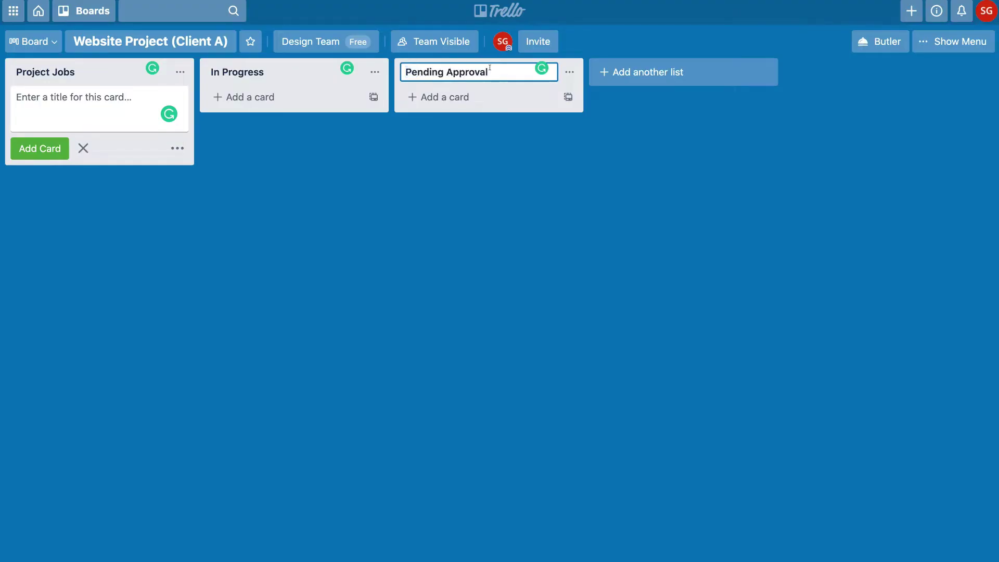
# Step: Add a fourth list titled "Completed Jobs" to the board and close the list entry form
pyautogui.click(605, 72)
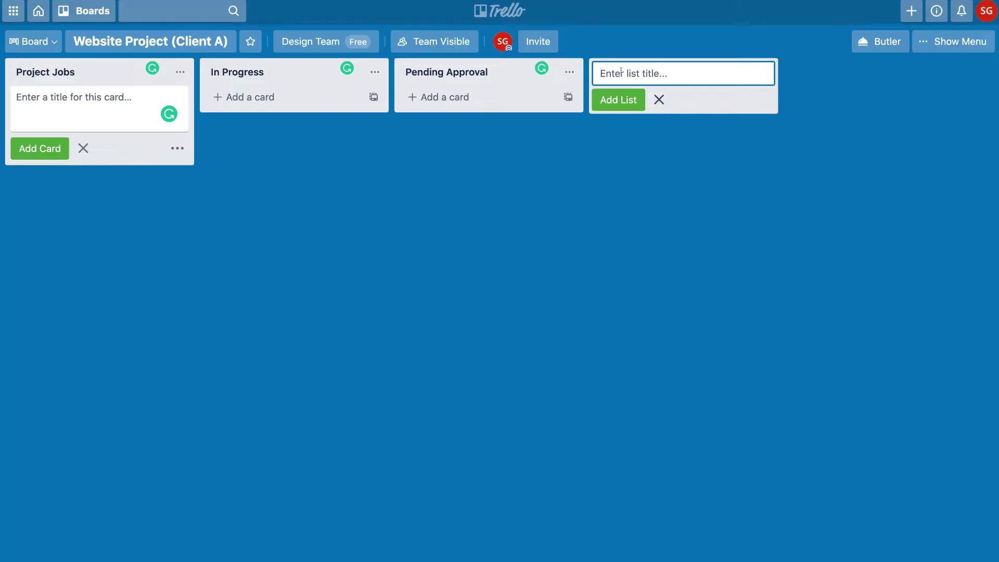
pyautogui.write('Completed Jobs')
pyautogui.click(624, 101)
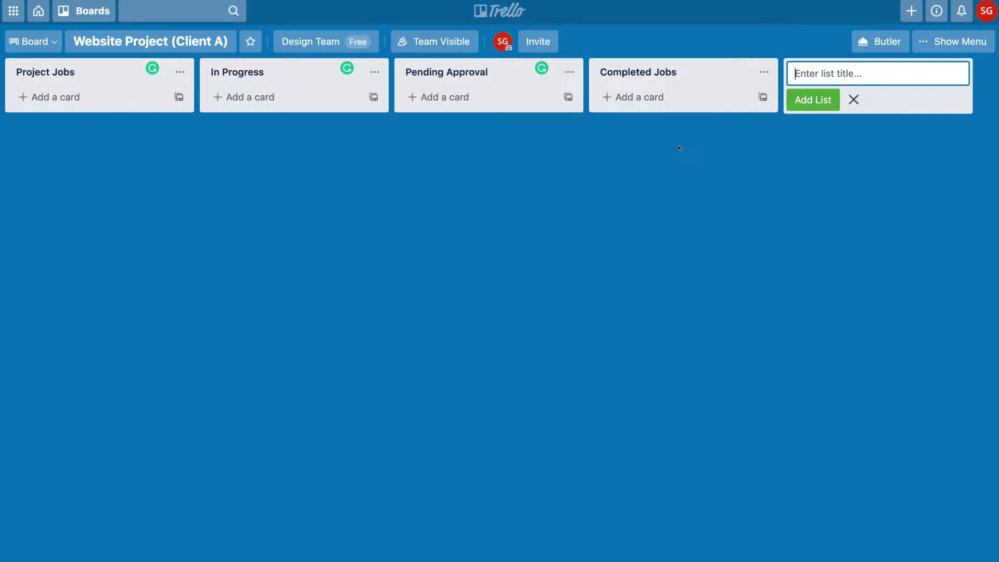
pyautogui.click(854, 99)
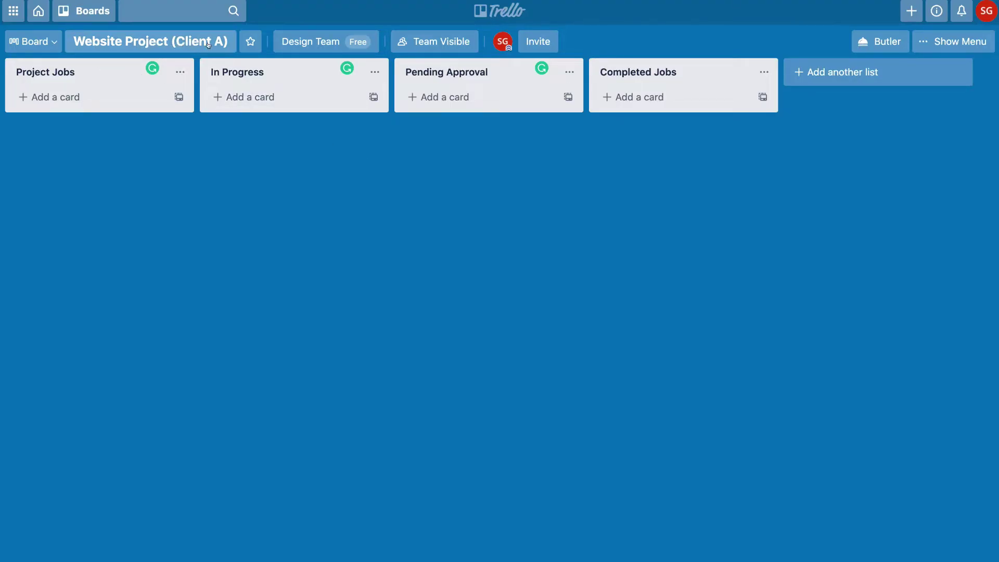
# Step: Add a card titled "Home Page" to the Project Jobs list
pyautogui.click(77, 97)
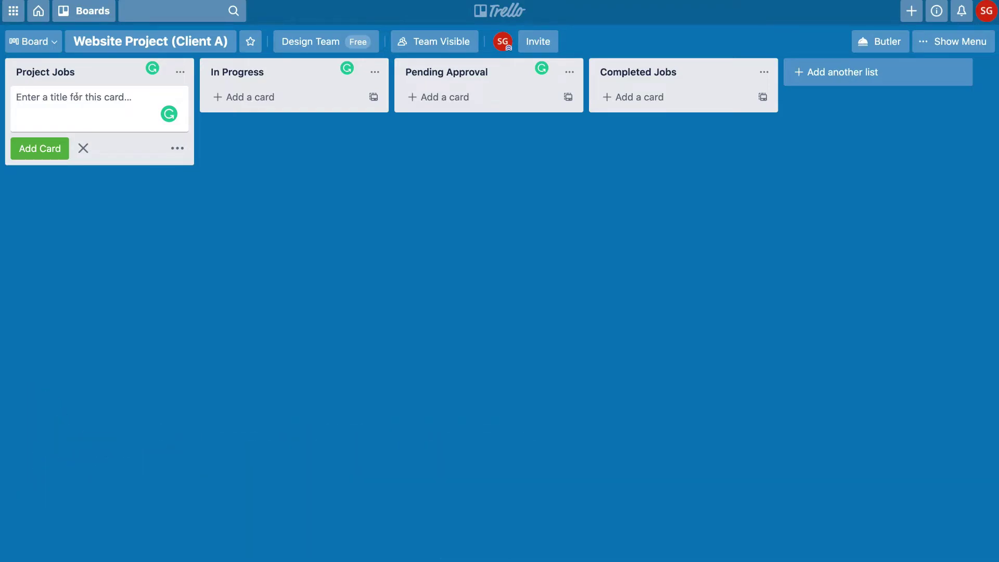
pyautogui.write('Home Page')
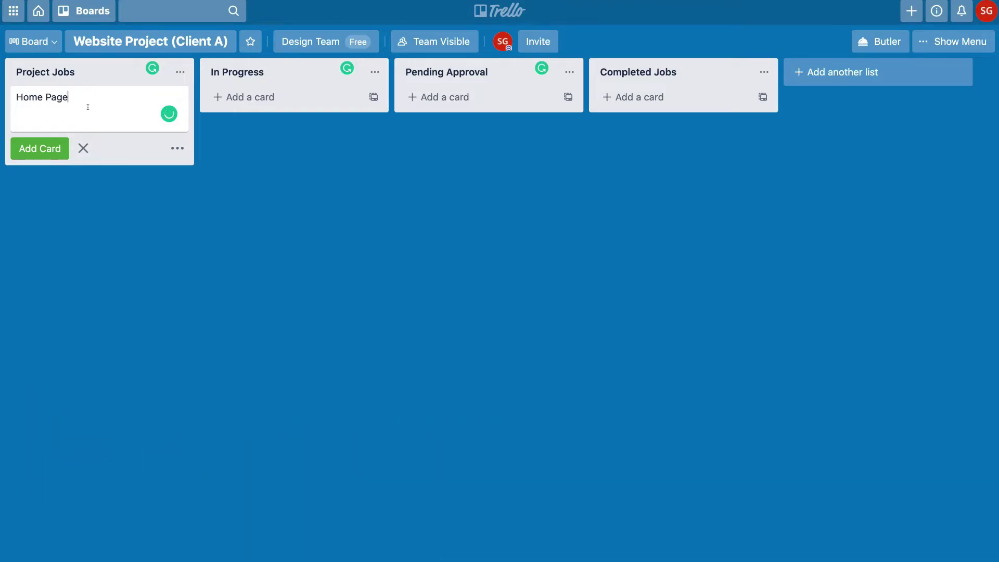
pyautogui.click(49, 147)
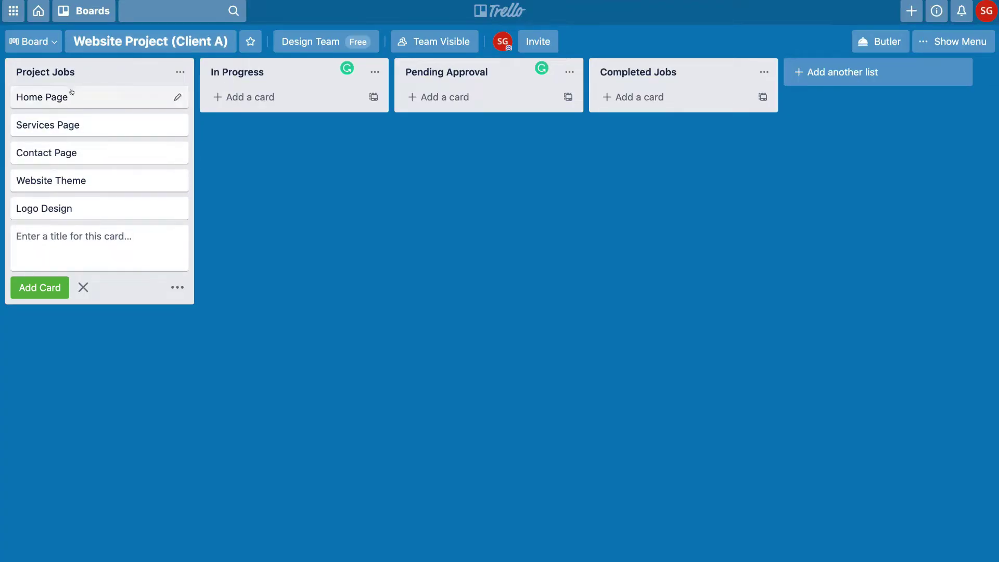
# Step: Move the Home Page and Services Page cards from Project Jobs to the In Progress list
pyautogui.moveTo(113, 78)
pyautogui.mouseDown()
pyautogui.moveTo(293, 96)
pyautogui.moveTo(306, 70)
pyautogui.moveTo(502, 78)
pyautogui.moveTo(401, 65)
pyautogui.moveTo(94, 76)
pyautogui.mouseUp()
pyautogui.moveTo(72, 97); pyautogui.dragTo(266, 100)
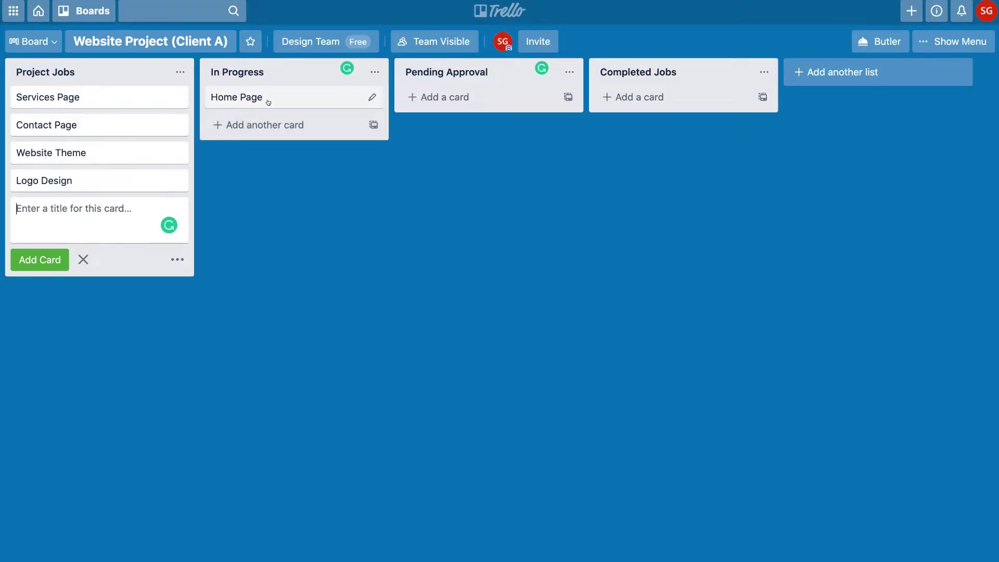
pyautogui.moveTo(83, 97); pyautogui.dragTo(279, 121)
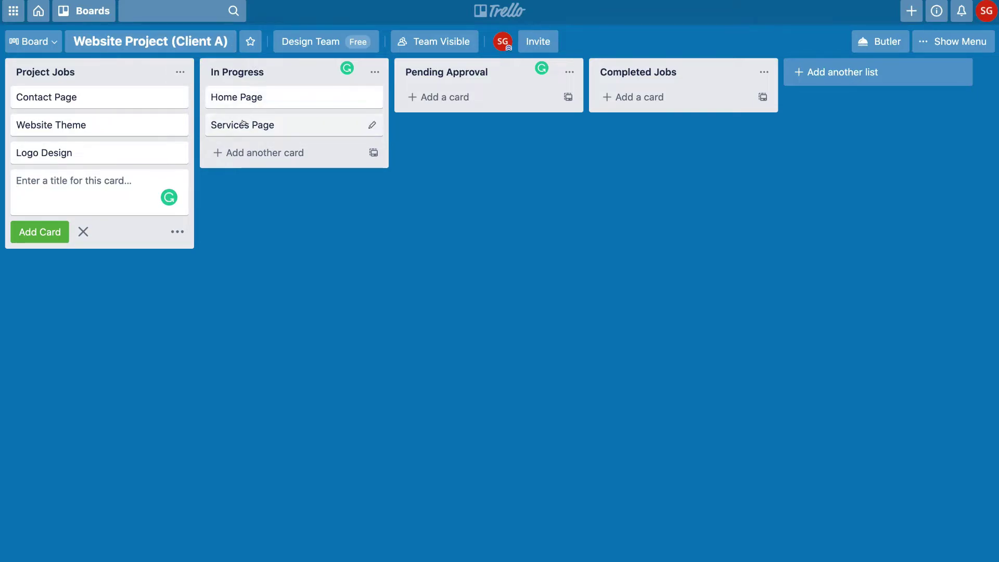
# Step: Move the Services Page card to Pending Approval and on to the Completed Jobs list
pyautogui.moveTo(244, 124); pyautogui.dragTo(432, 98)
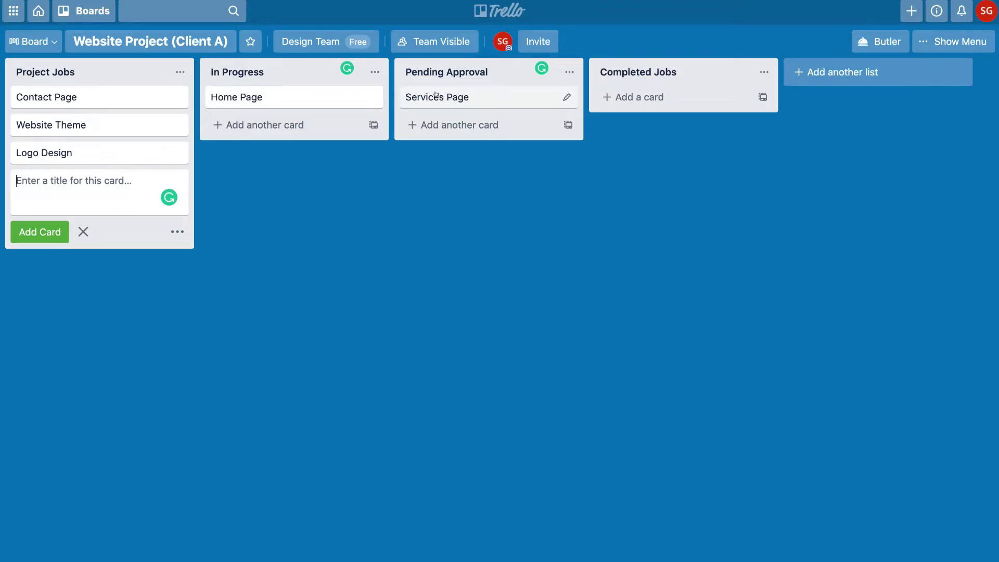
pyautogui.moveTo(446, 93); pyautogui.dragTo(637, 93)
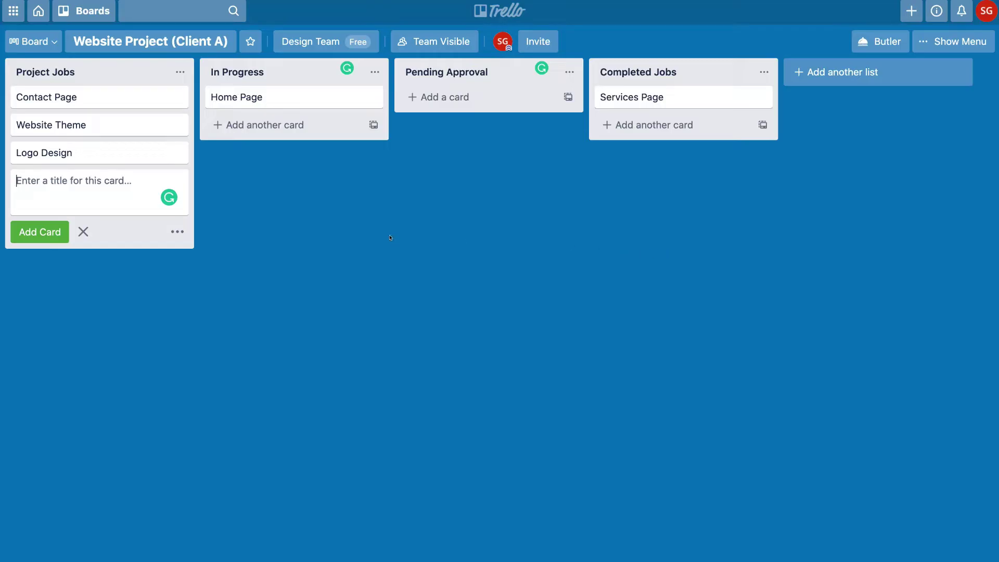
# Step: Open the Contact Page card in Project Jobs and assign the team member developer2 to it
pyautogui.click(175, 98)
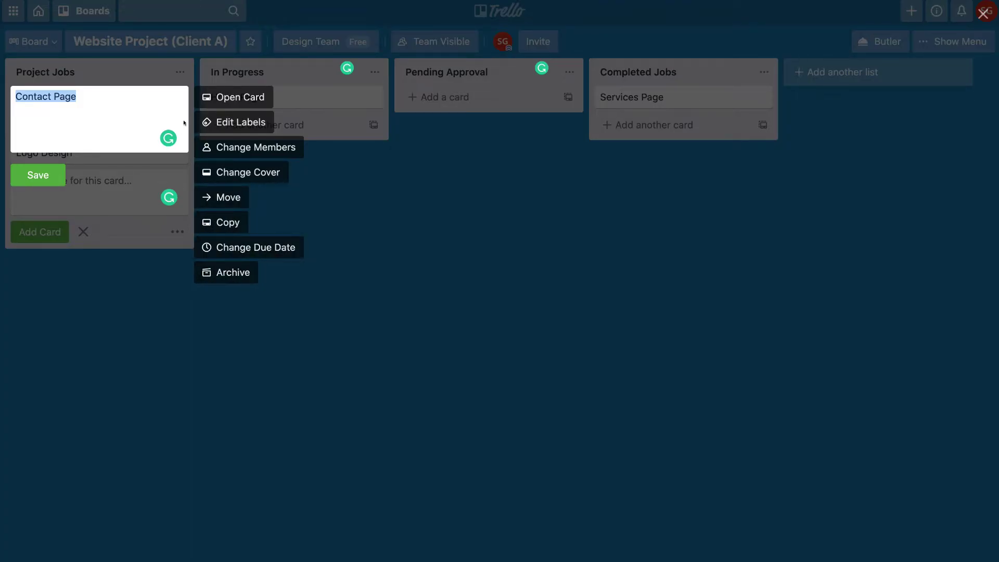
pyautogui.click(228, 97)
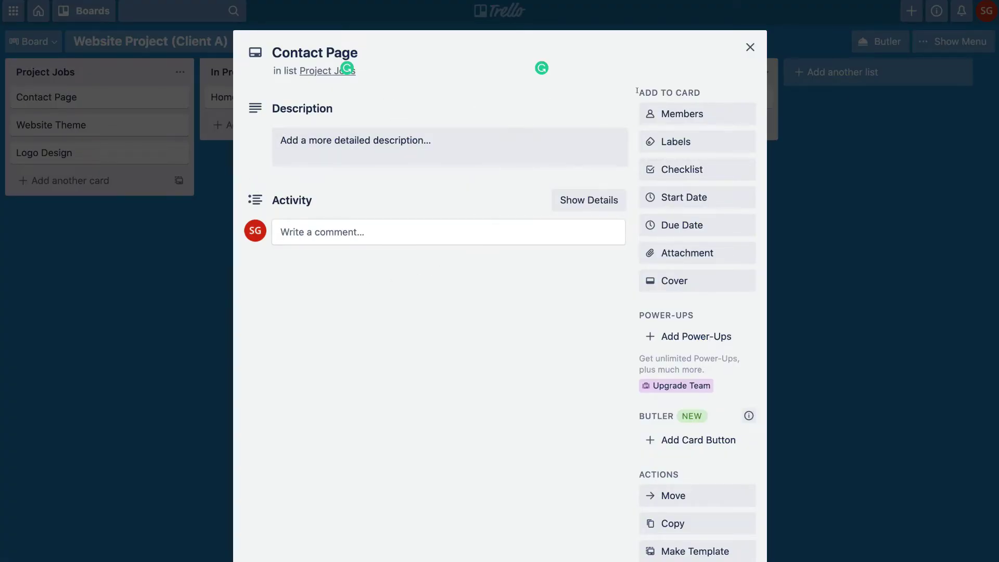
pyautogui.click(669, 113)
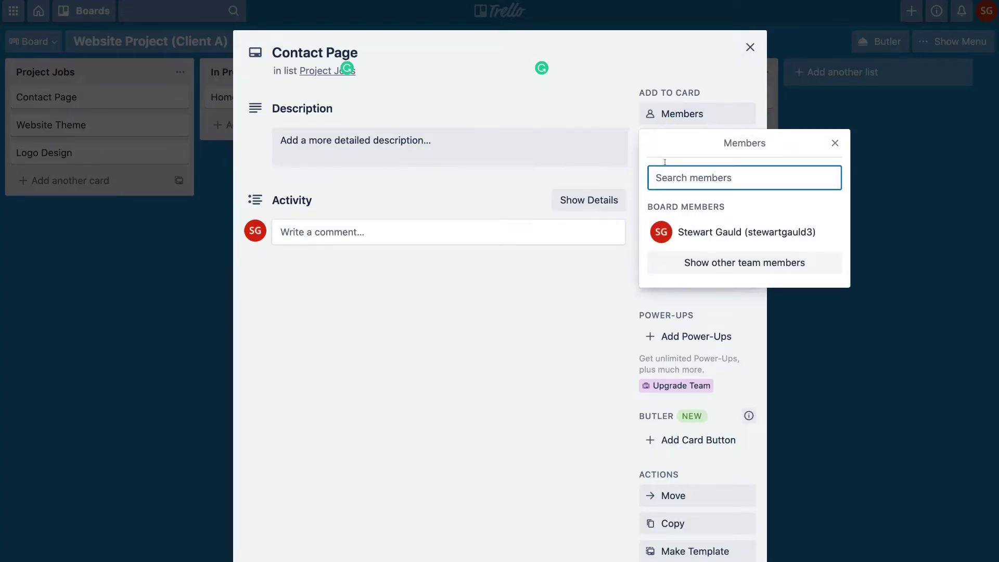
pyautogui.write('de')
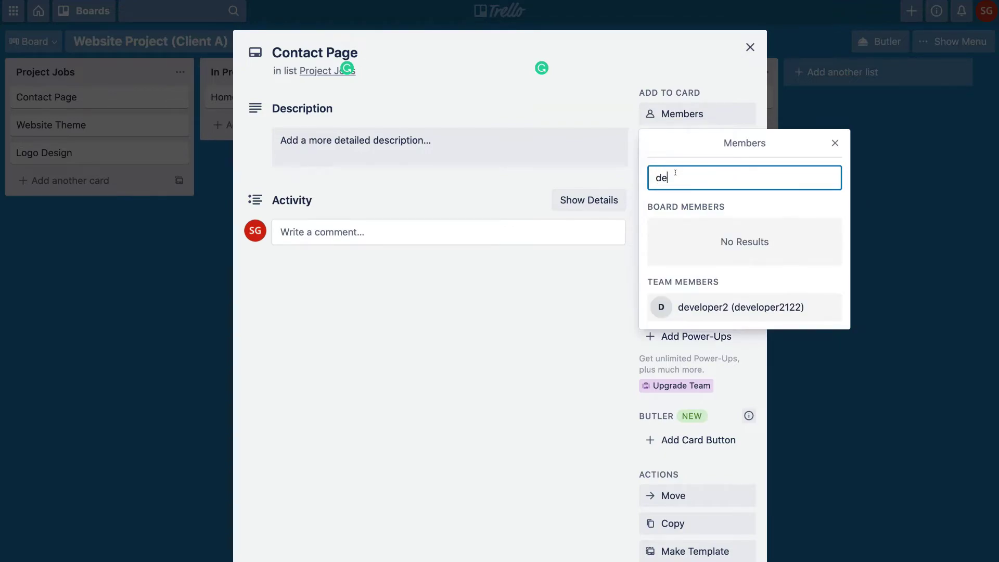
pyautogui.click(697, 306)
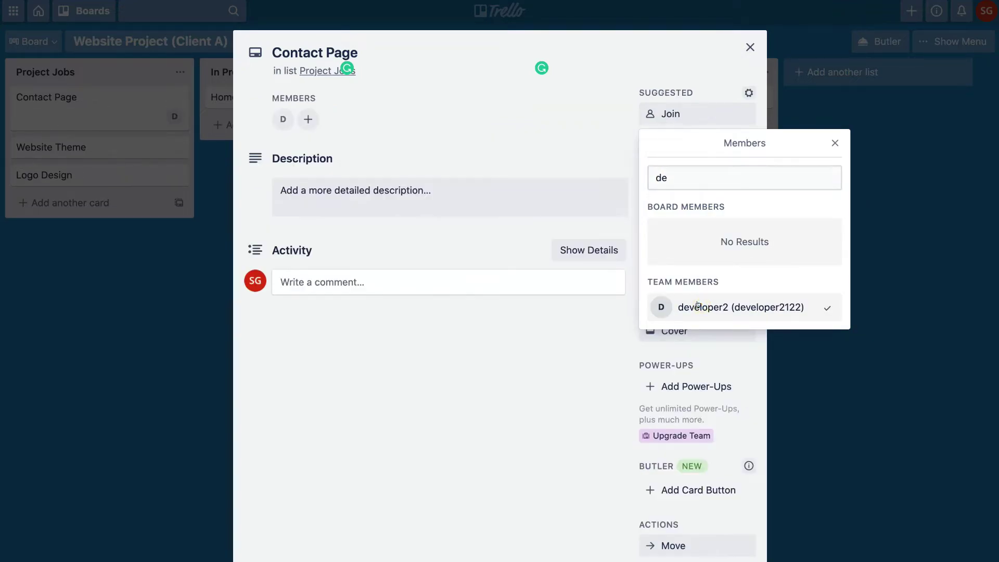
pyautogui.click(835, 143)
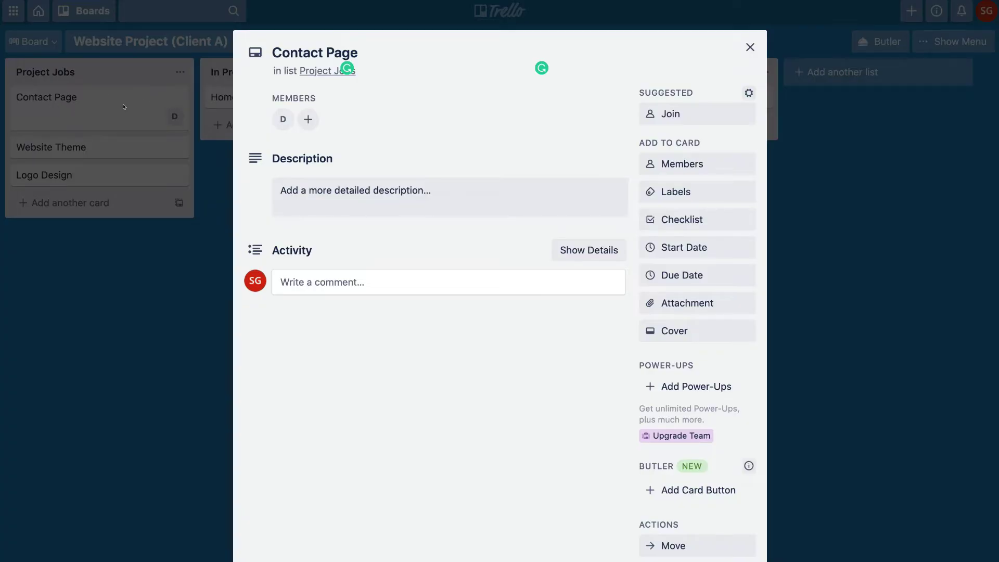
# Step: Name the red label "Important" and apply it to the Contact Page card
pyautogui.click(708, 191)
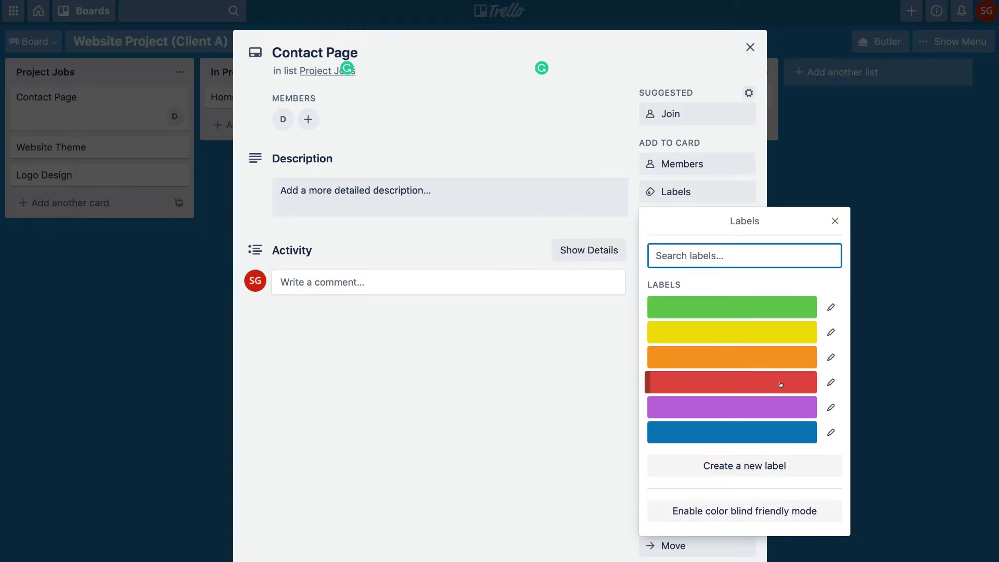
pyautogui.click(829, 382)
pyautogui.click(697, 265)
pyautogui.write('Important')
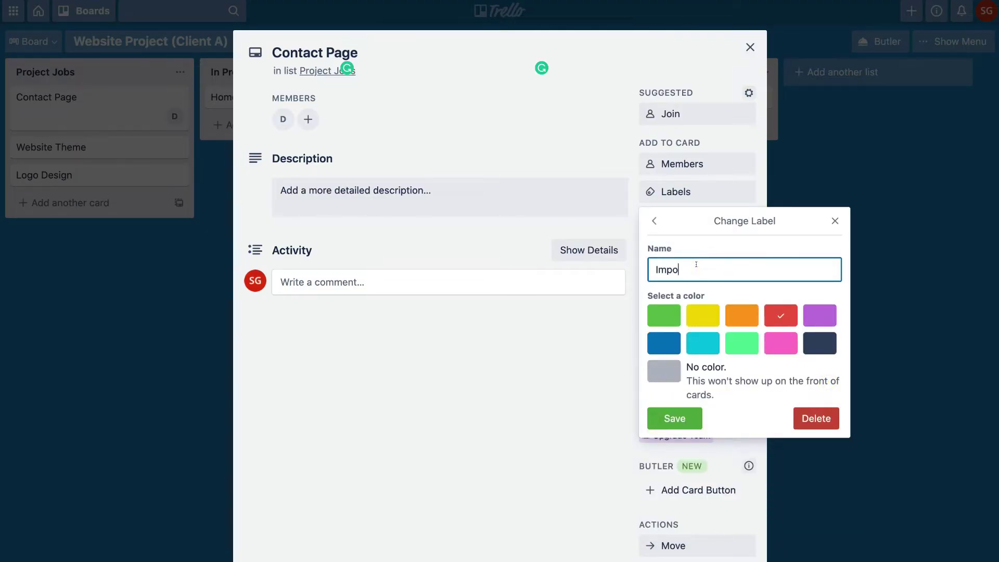
pyautogui.click(687, 423)
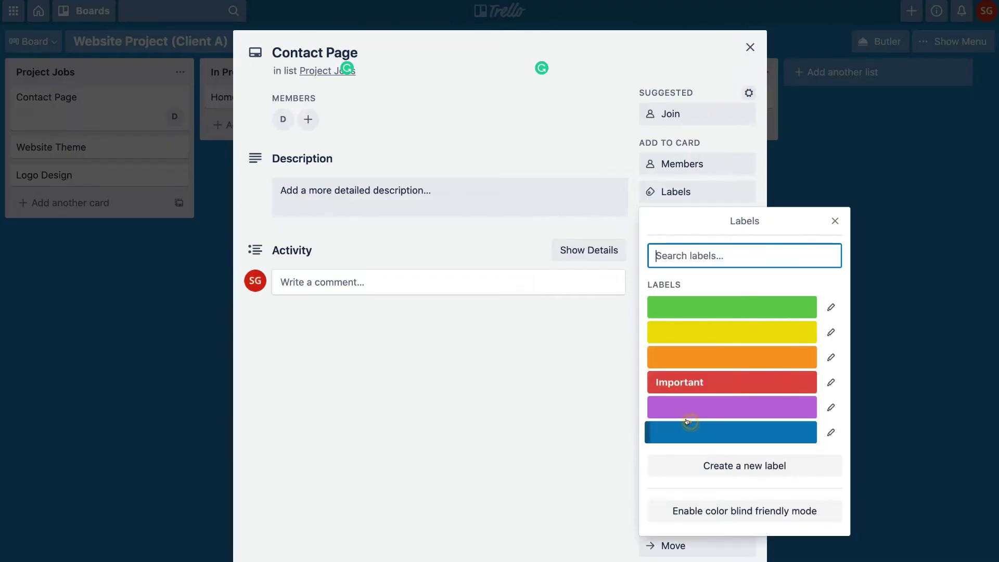
pyautogui.click(744, 379)
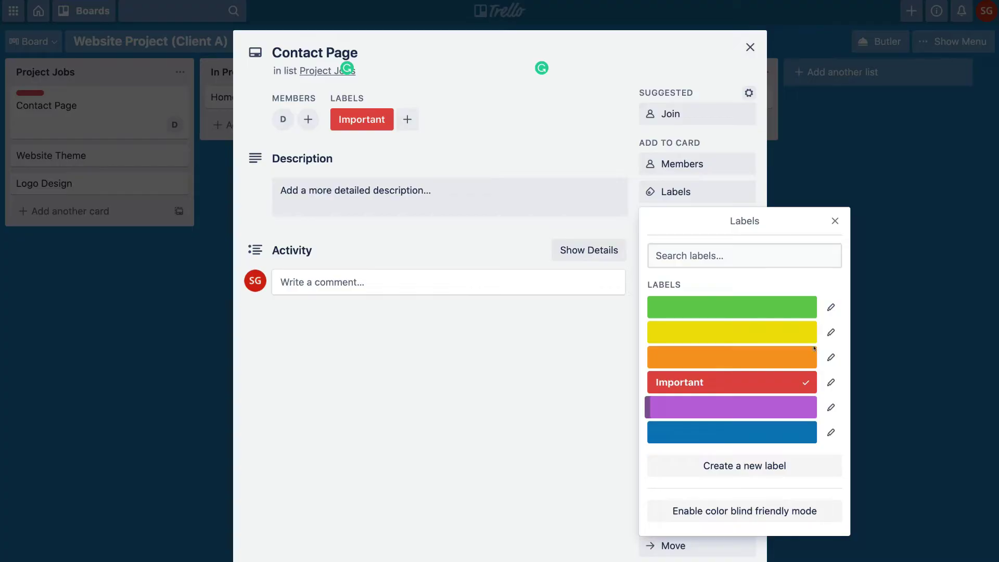
pyautogui.click(836, 220)
# Step: Examine the Contact Page card's checklist, start date, due date and cover options, plus its Power-Ups and available actions
pyautogui.click(700, 219)
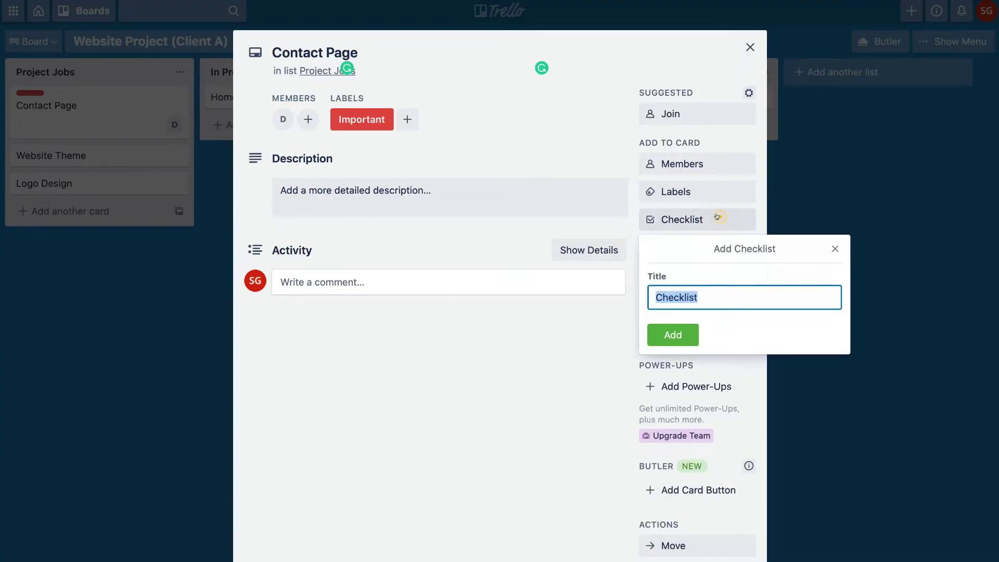
pyautogui.click(835, 248)
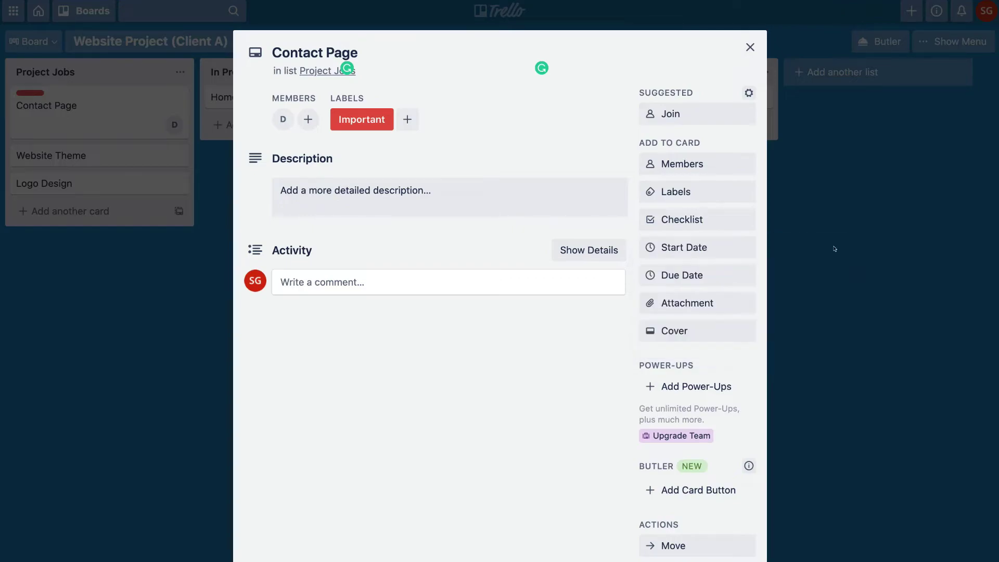
pyautogui.click(673, 246)
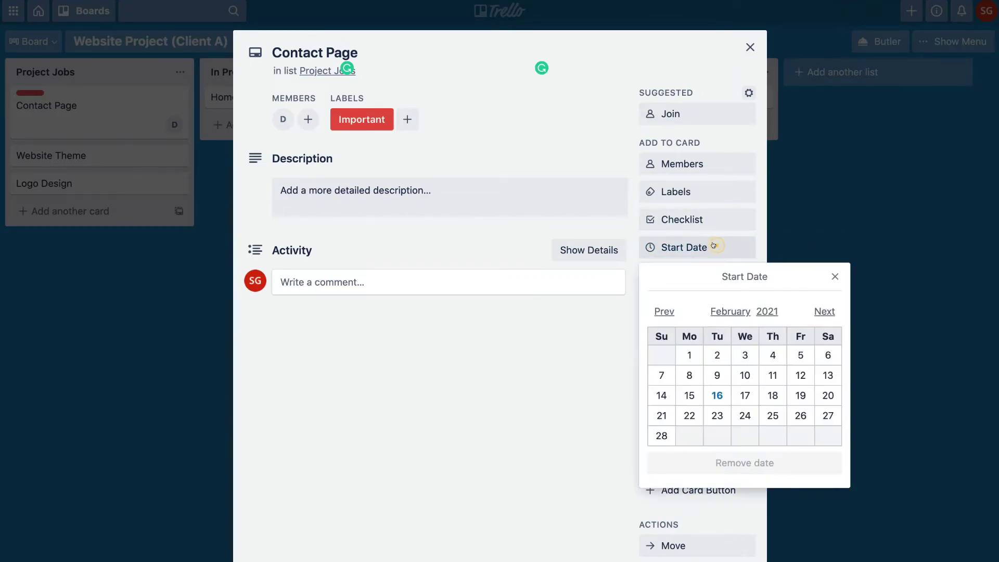
pyautogui.click(834, 278)
pyautogui.click(674, 275)
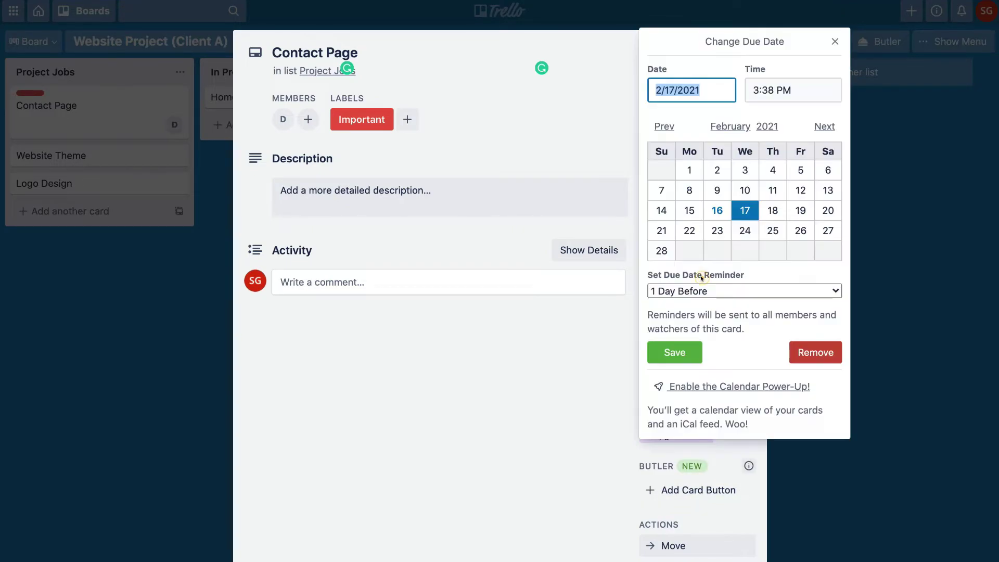
pyautogui.click(835, 42)
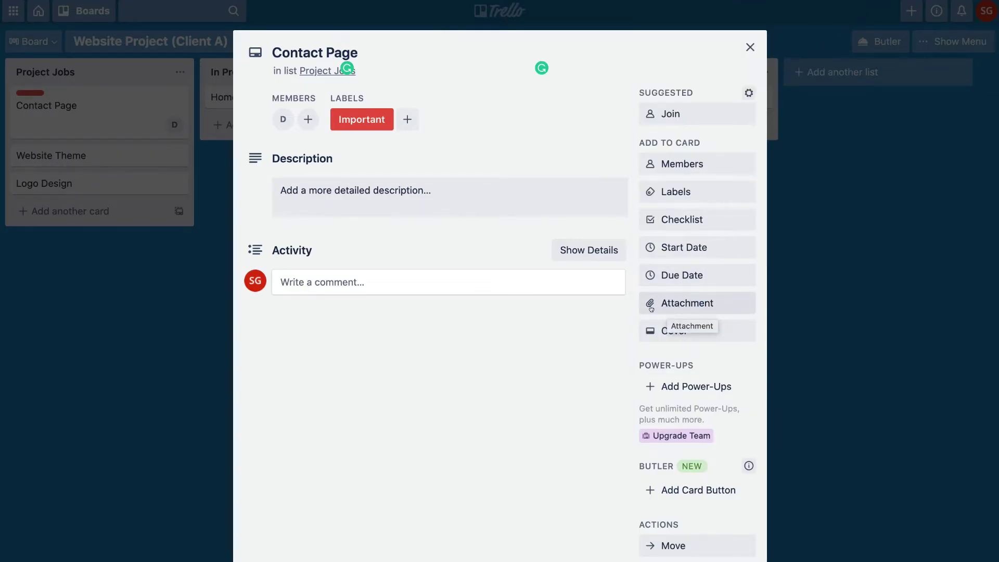
pyautogui.click(668, 330)
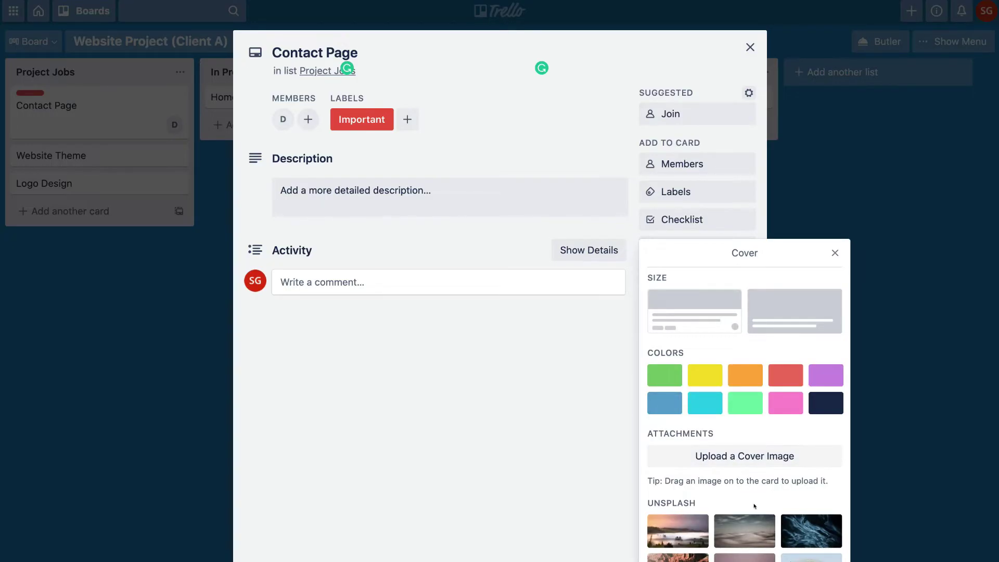
pyautogui.click(835, 252)
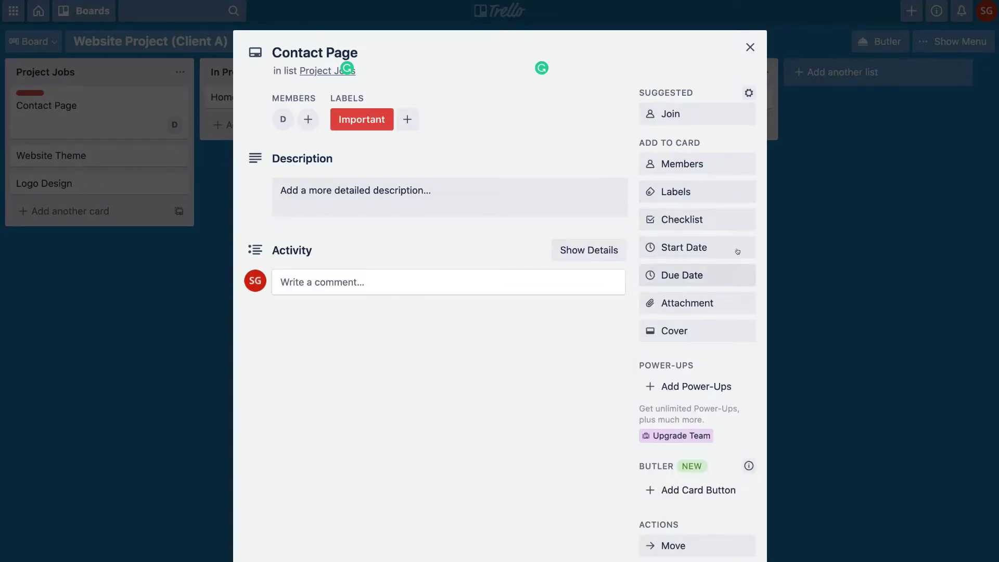
pyautogui.scroll(-3, 711, 250)
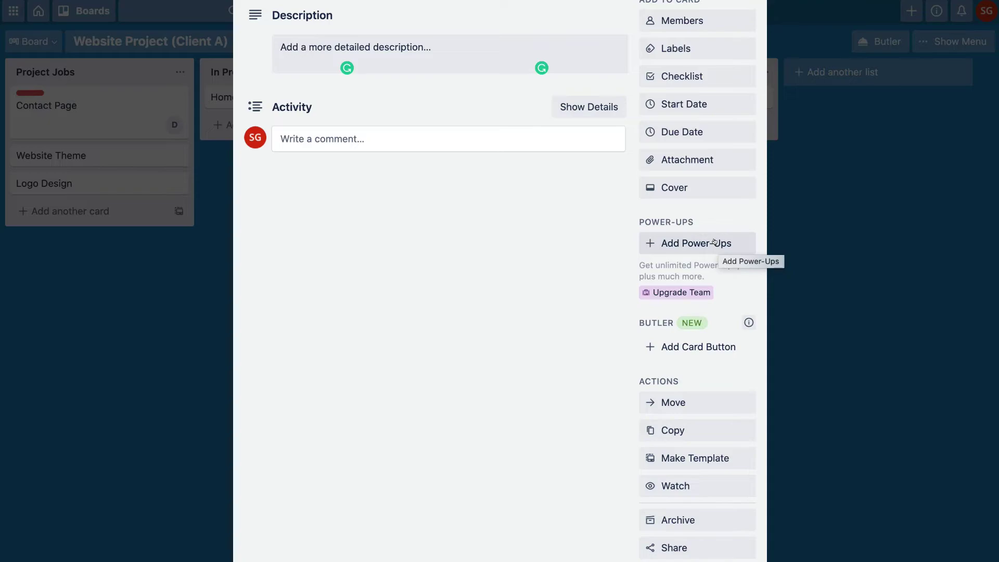
pyautogui.scroll(2, 715, 242)
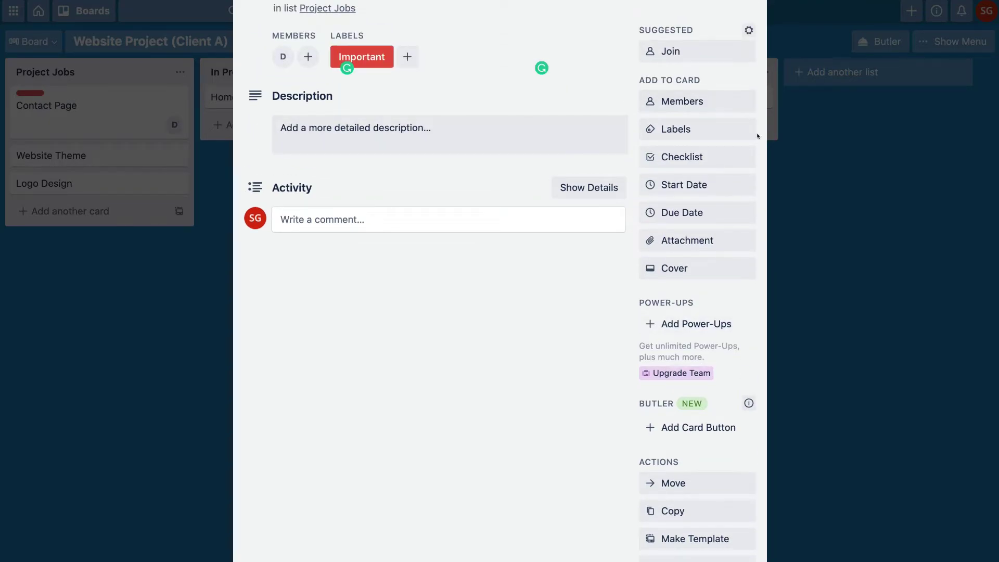
pyautogui.scroll(-2, 627, 261)
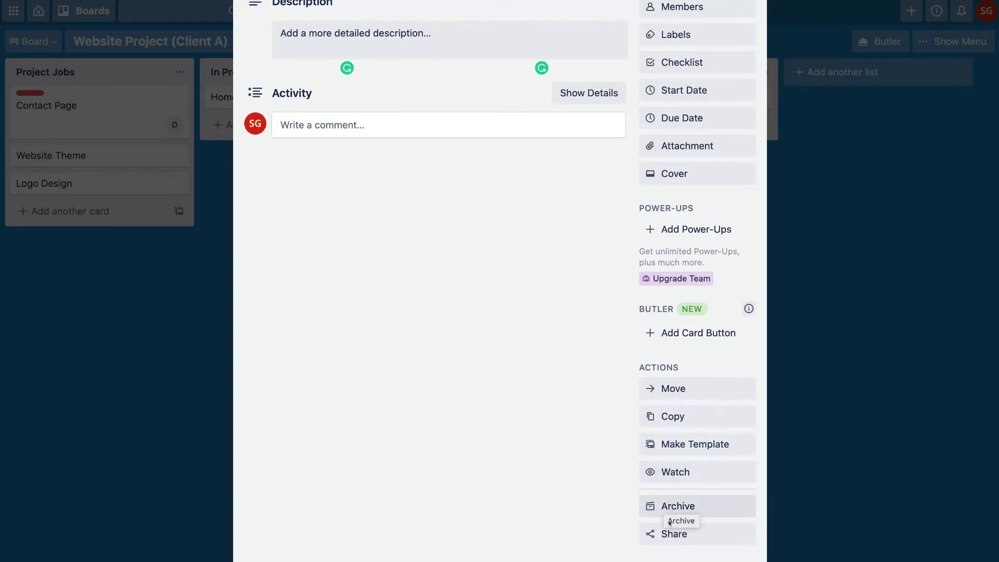
pyautogui.scroll(3, 559, 311)
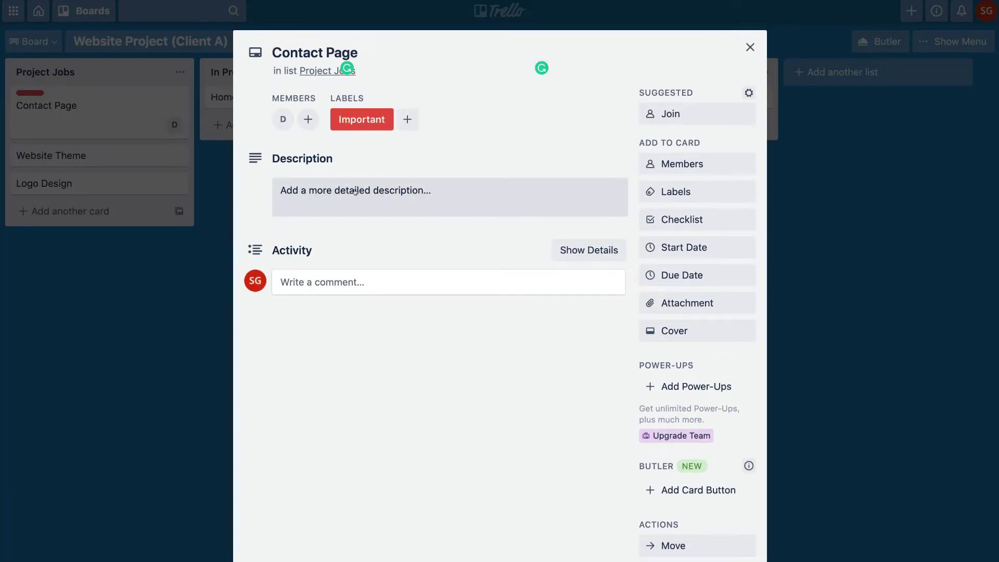
pyautogui.click(298, 281)
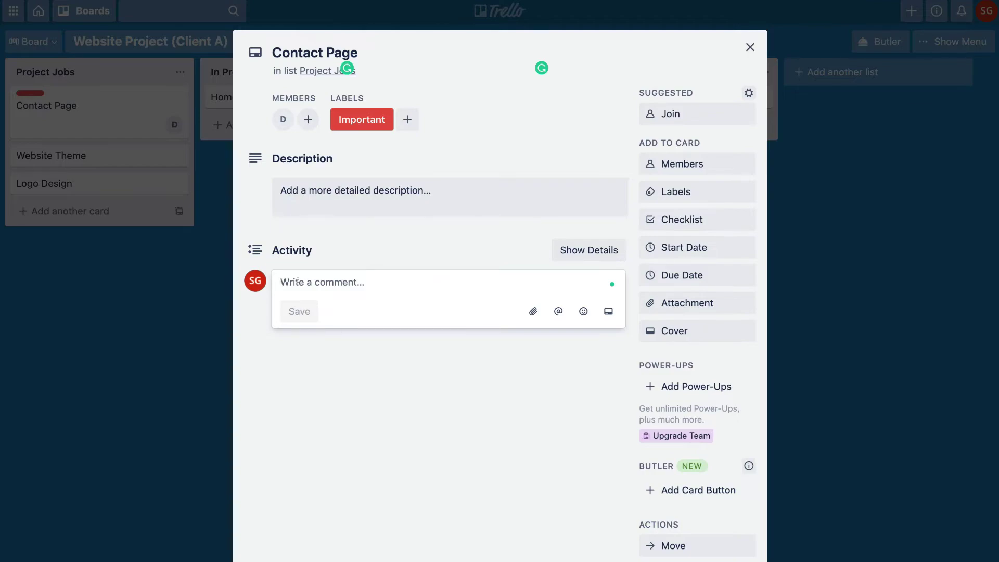
pyautogui.write('Please message me when you have received the photos for this page')
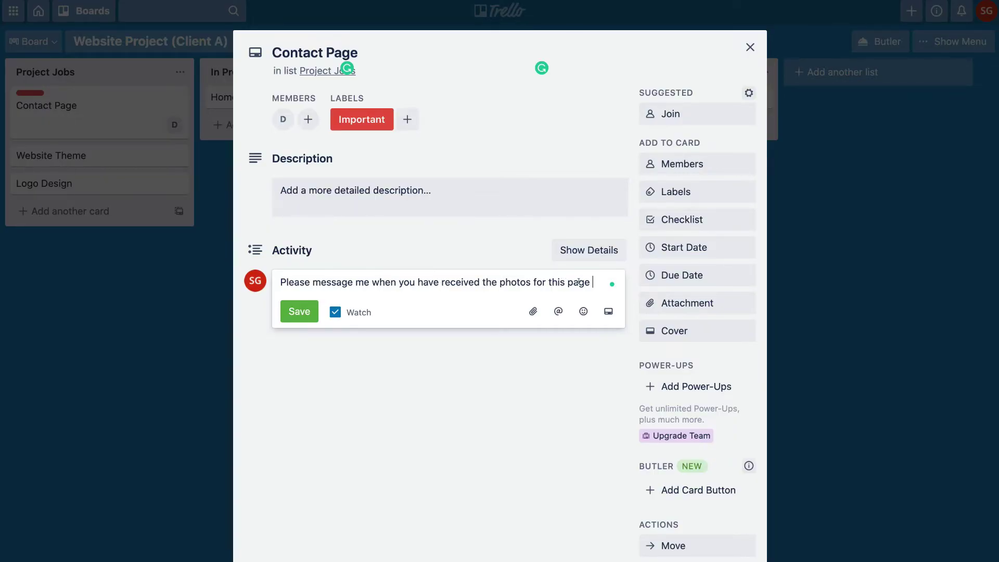
pyautogui.click(558, 311)
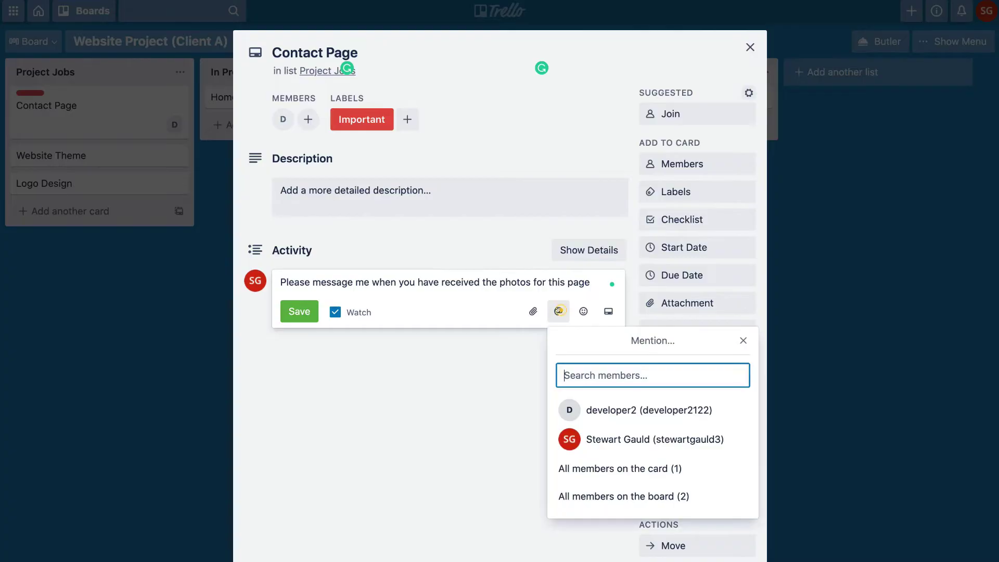
pyautogui.click(572, 410)
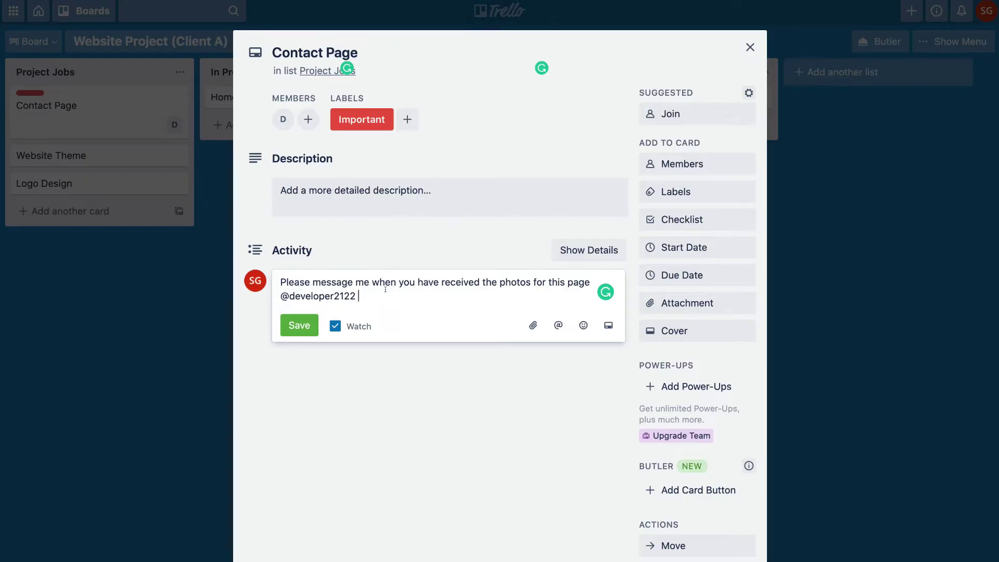
pyautogui.click(300, 326)
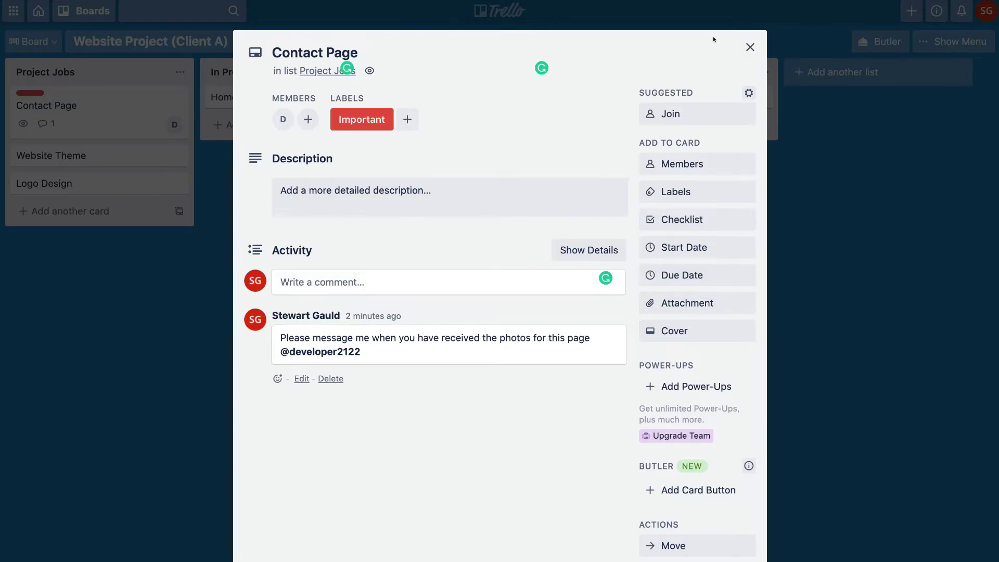
pyautogui.click(750, 46)
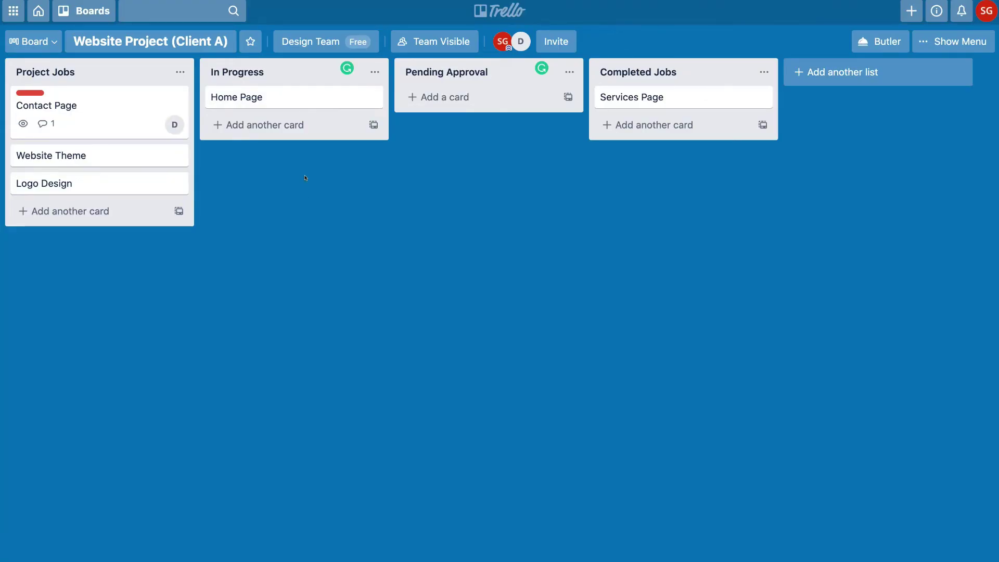
# Step: Examine the board's team, visibility and member invitation options without changing them
pyautogui.click(317, 44)
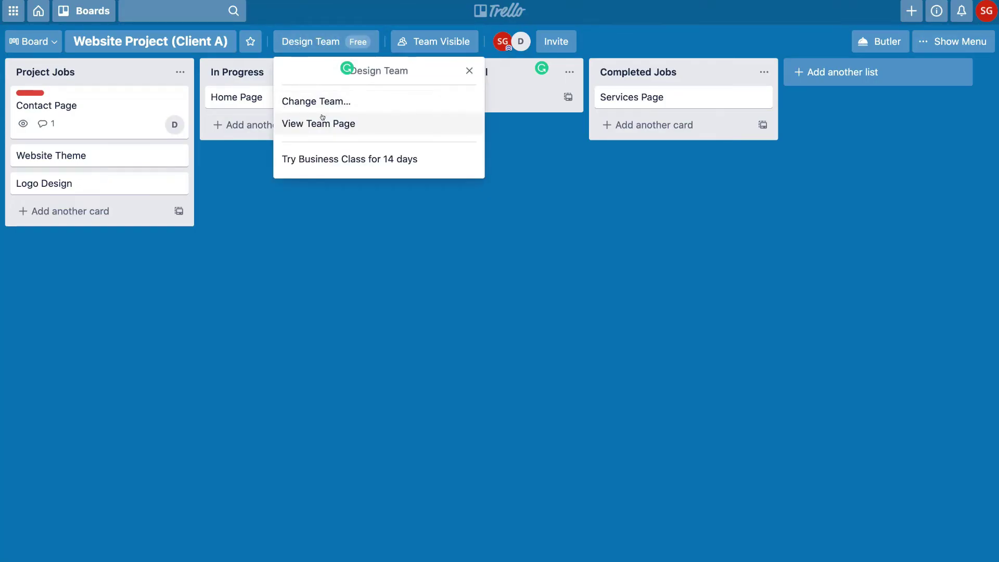
pyautogui.click(464, 72)
pyautogui.click(441, 40)
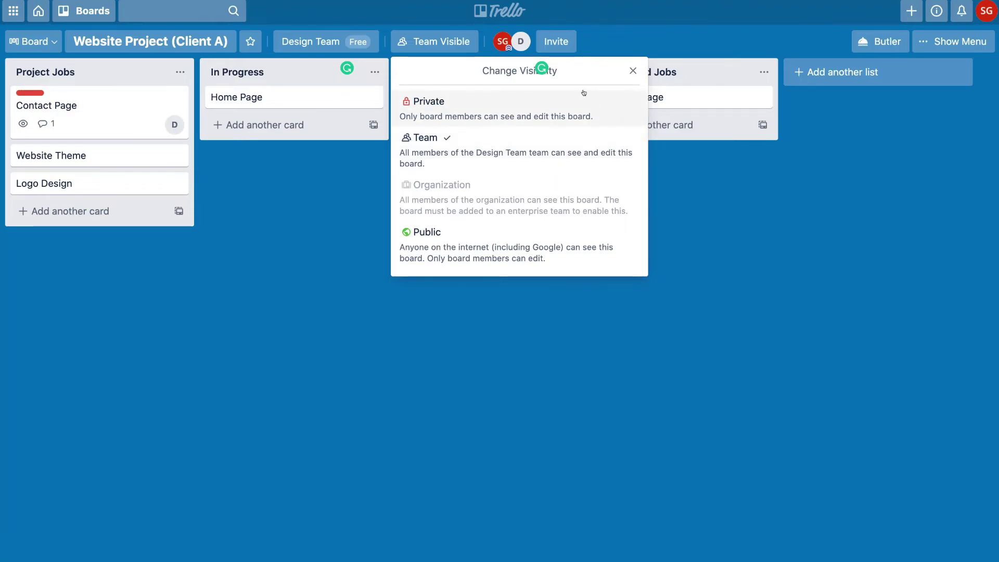
pyautogui.click(633, 70)
pyautogui.click(558, 42)
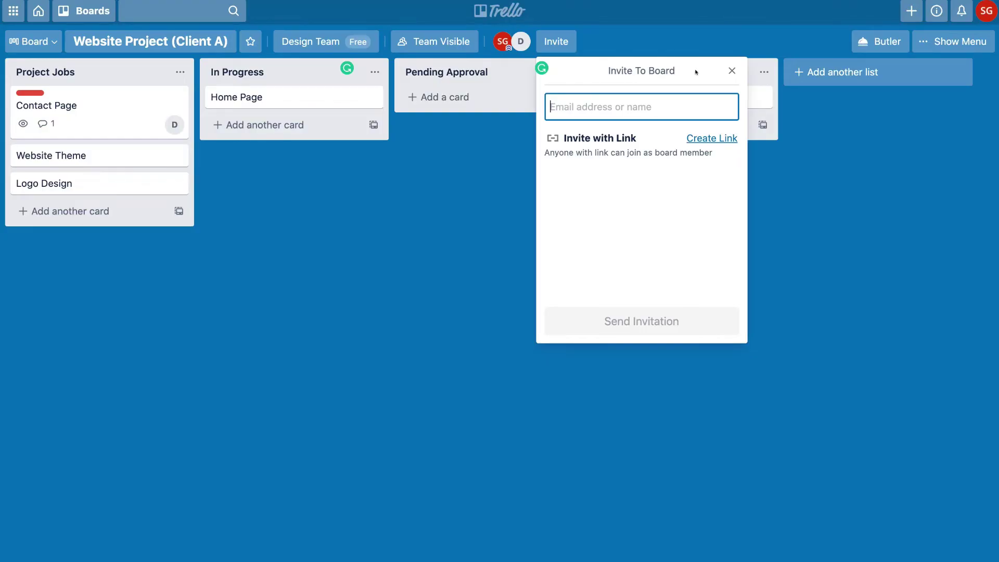
pyautogui.click(732, 71)
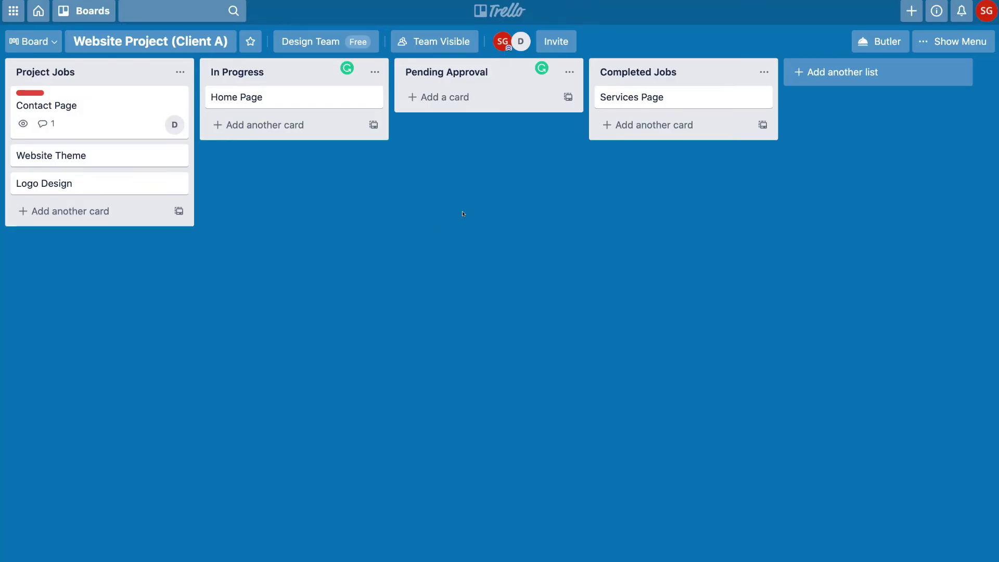
# Step: Examine Butler's automation tips for the board and read through the board's activity history
pyautogui.click(885, 41)
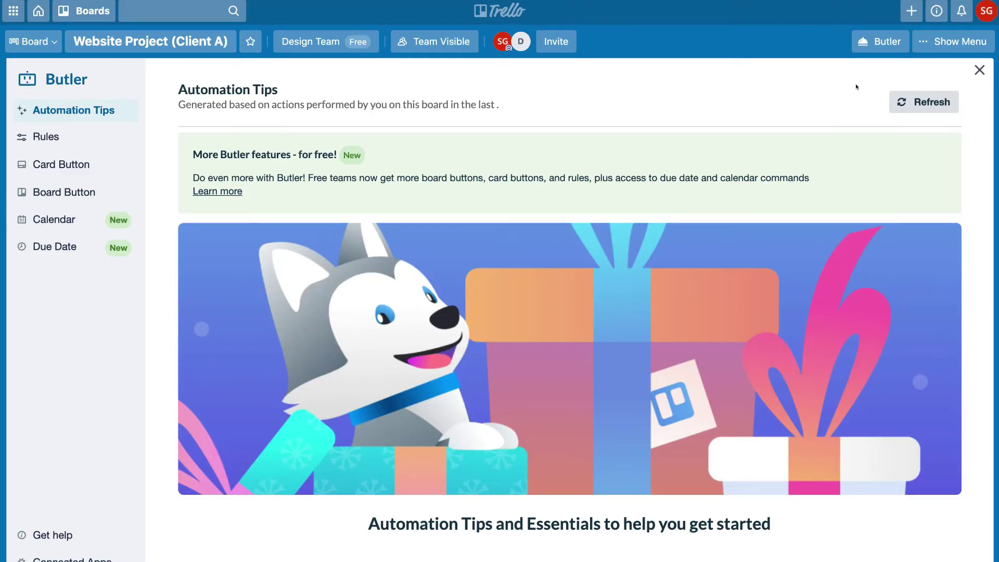
pyautogui.click(953, 45)
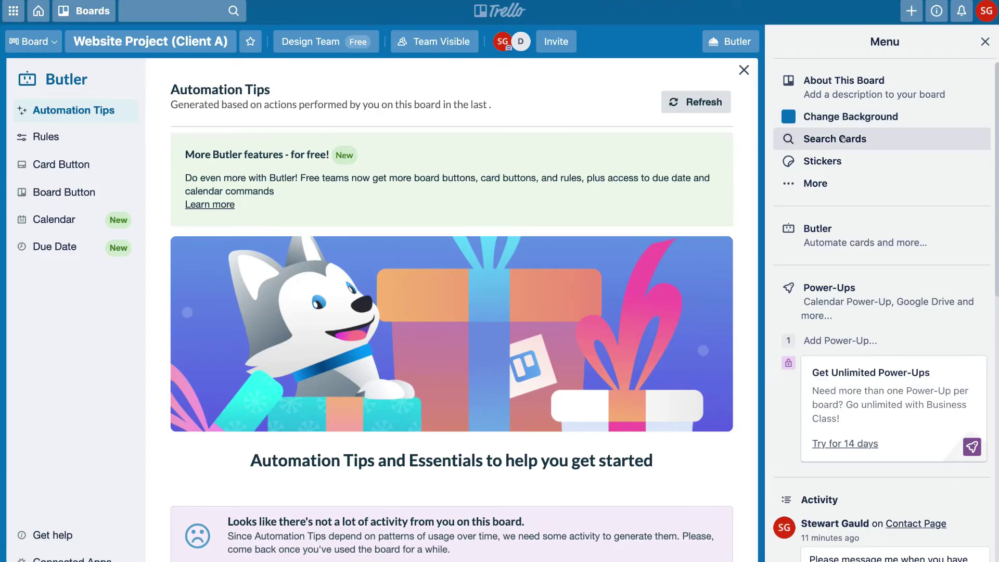
pyautogui.scroll(-7, 876, 256)
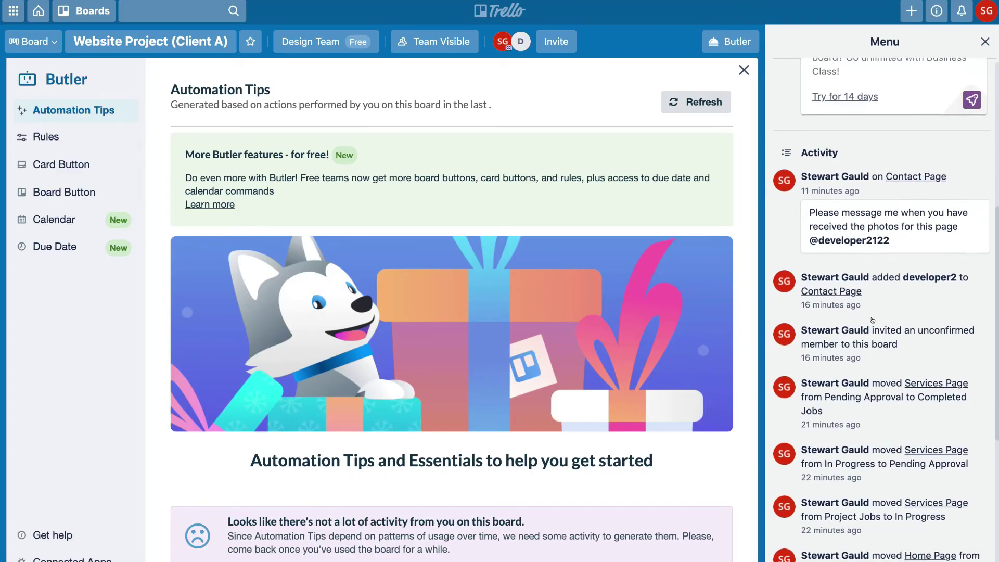
pyautogui.scroll(-8, 875, 317)
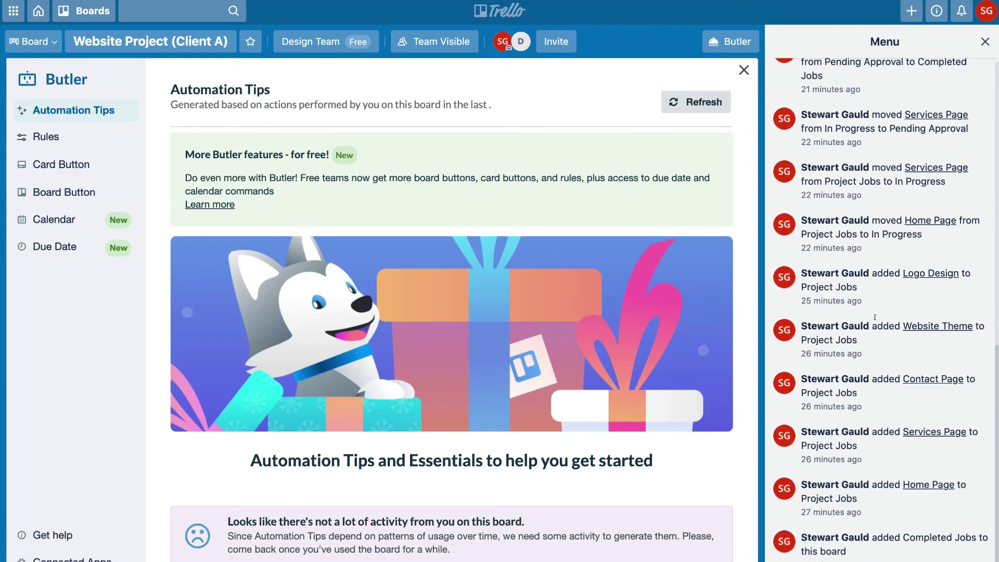
# Step: Close the board menu and Butler, and go to the Marketing Team's boards page
pyautogui.click(985, 46)
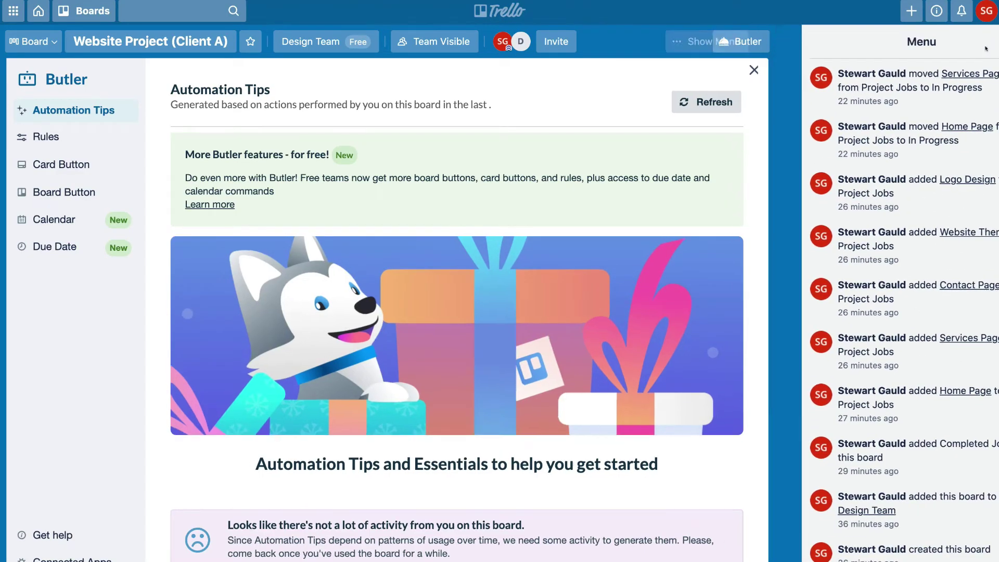
pyautogui.click(976, 71)
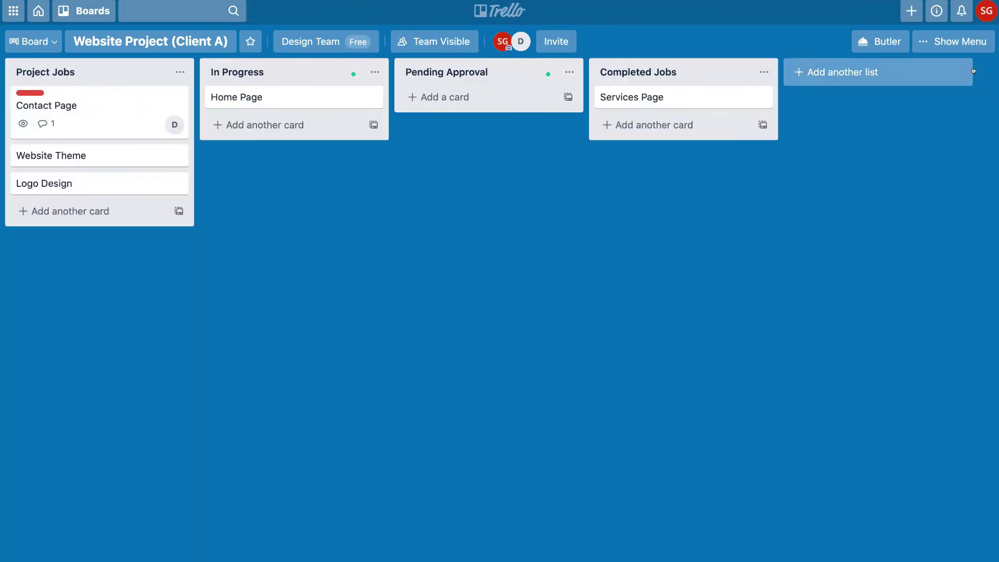
pyautogui.click(38, 11)
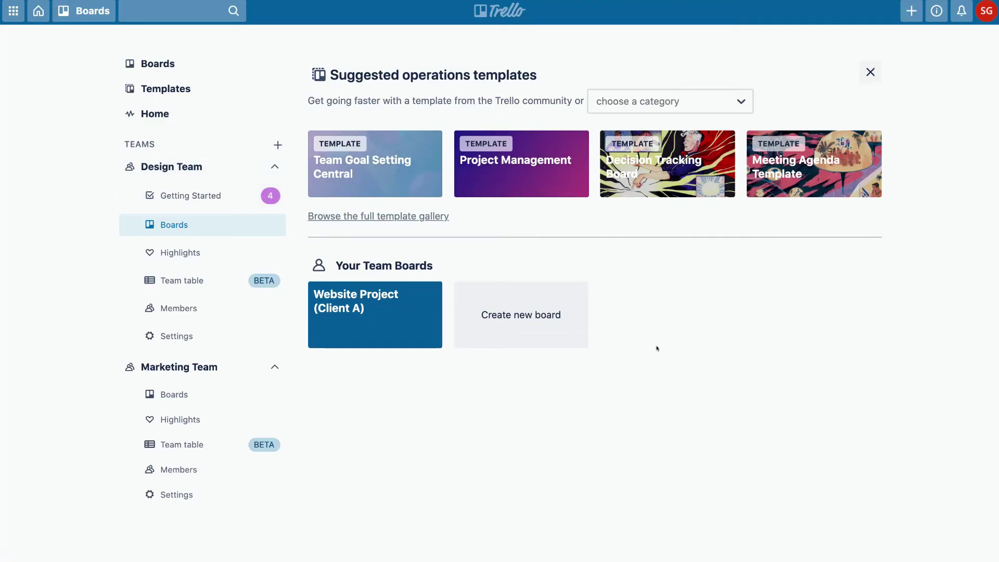
pyautogui.click(202, 400)
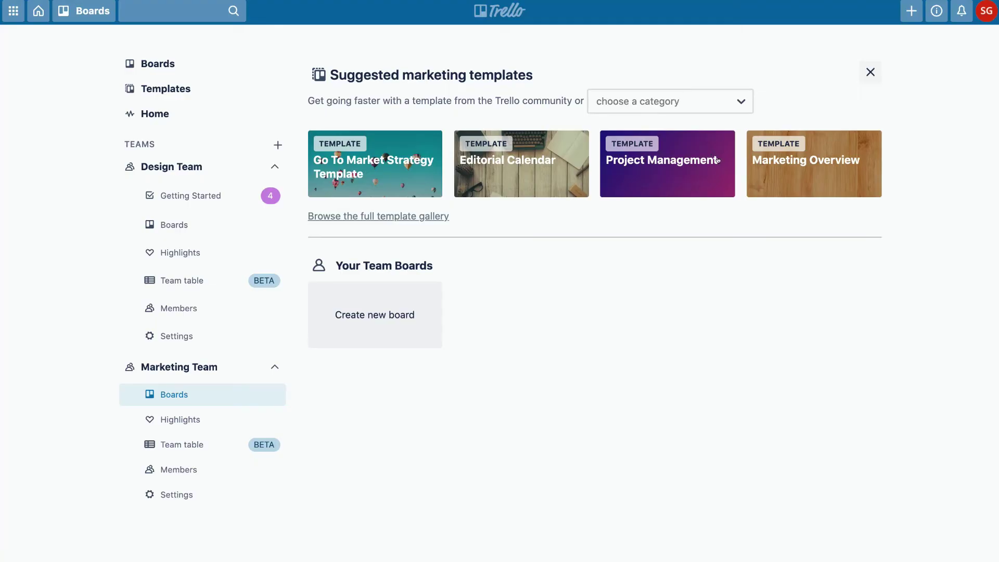
# Step: Open the template gallery and examine the Product Management templates
pyautogui.click(163, 87)
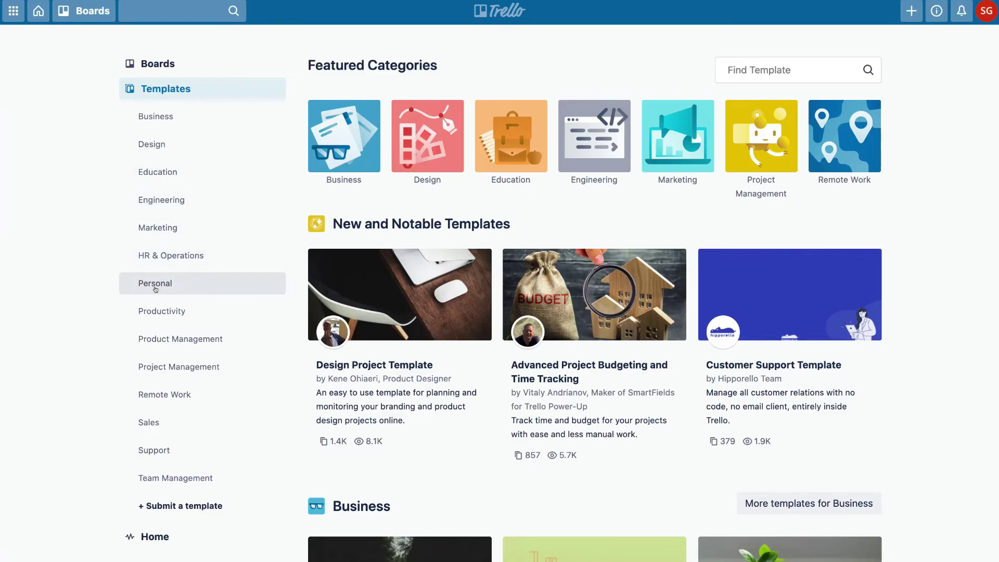
pyautogui.click(168, 338)
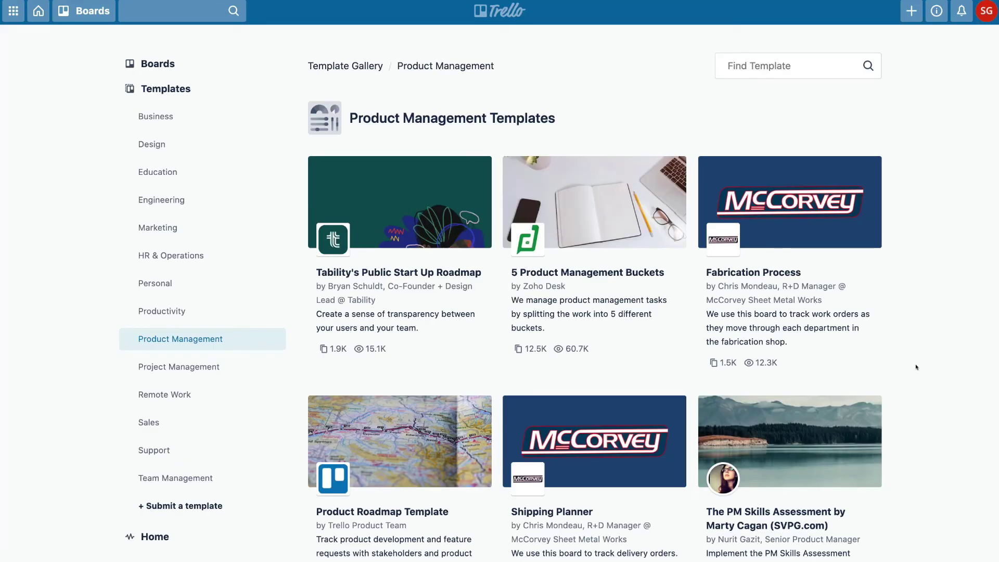
pyautogui.scroll(-3, 916, 367)
pyautogui.scroll(2, 885, 303)
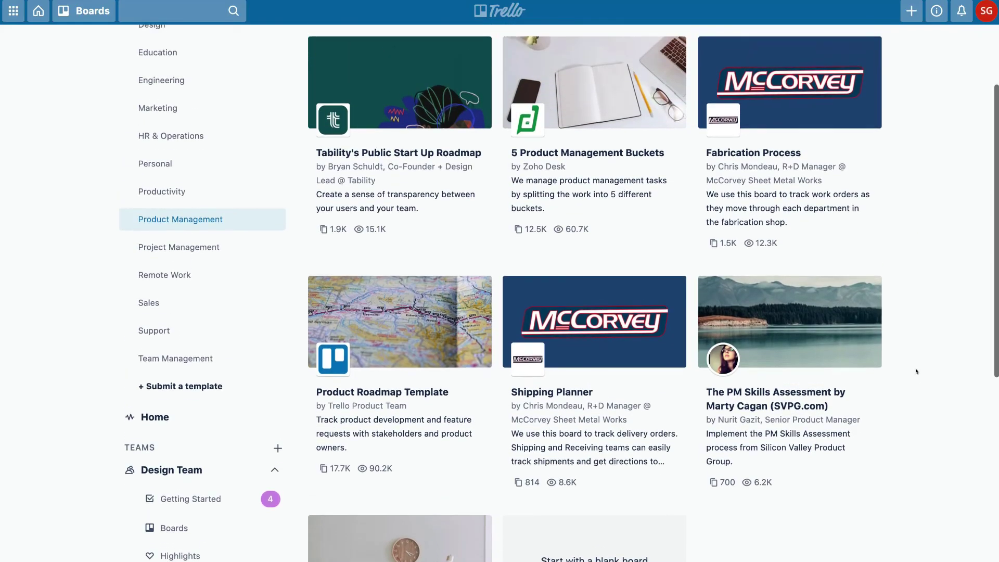
# Step: Open the Website Task Planner template from the Marketing category and review its description and board preview
pyautogui.click(191, 117)
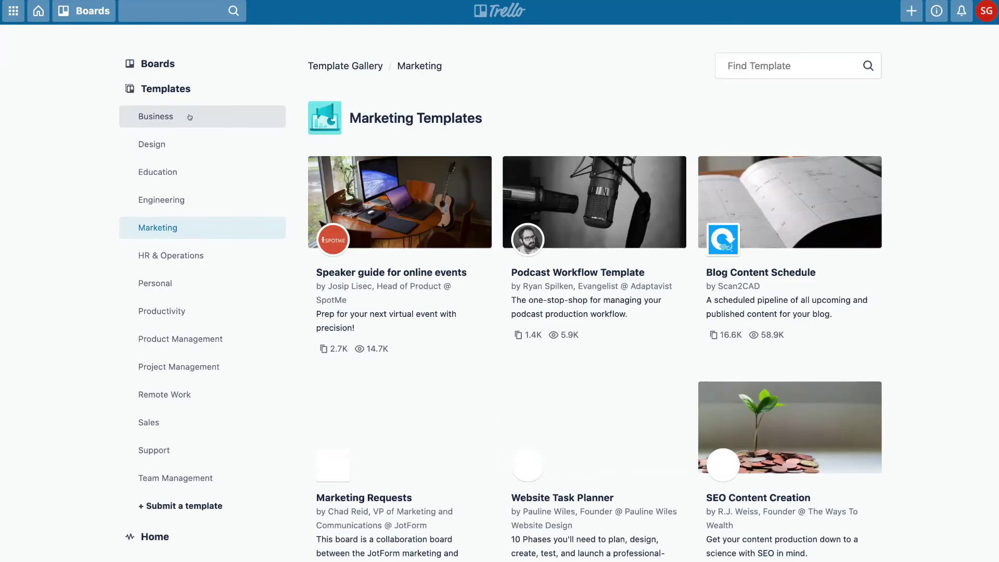
pyautogui.scroll(-2, 929, 304)
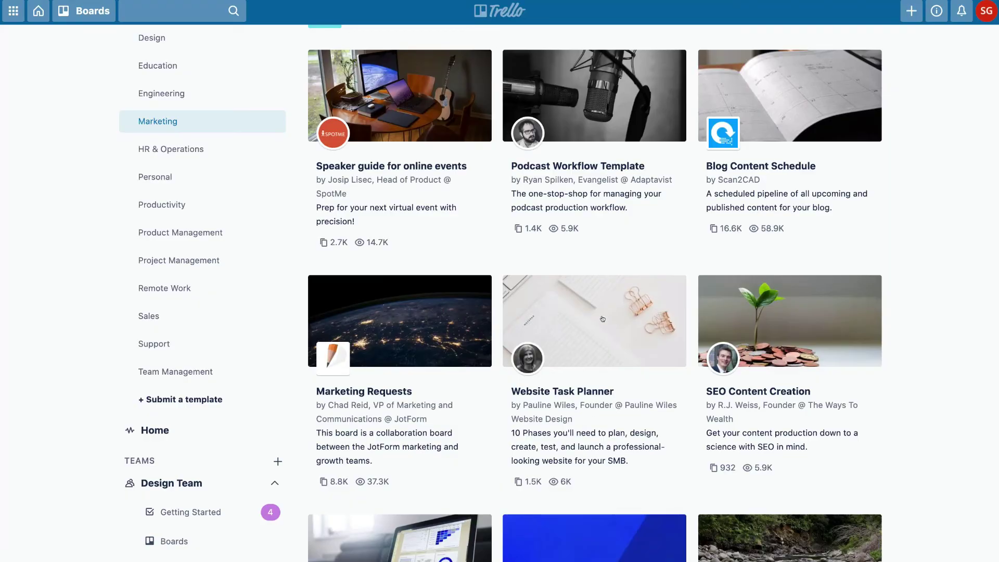
pyautogui.click(584, 355)
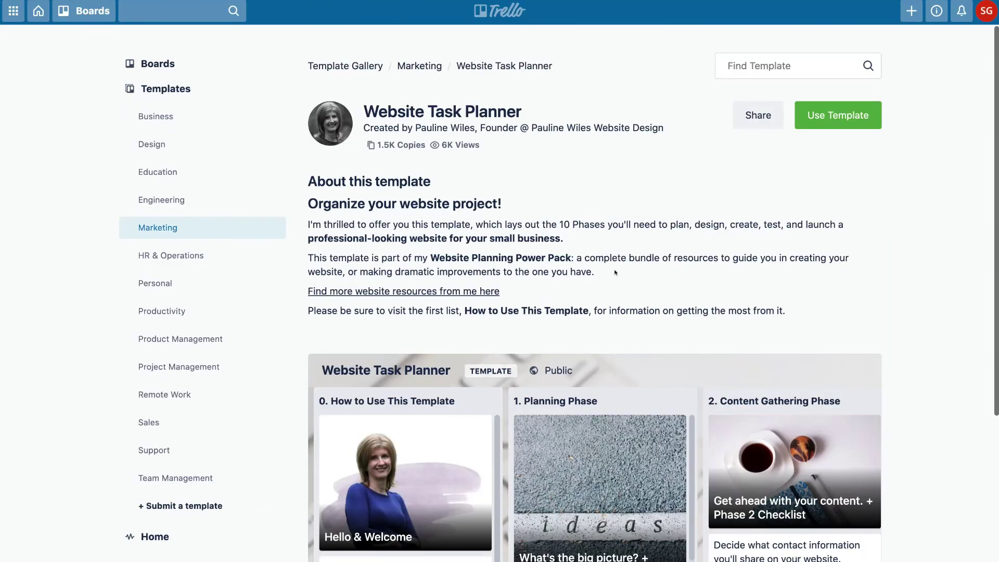
pyautogui.scroll(-6, 835, 409)
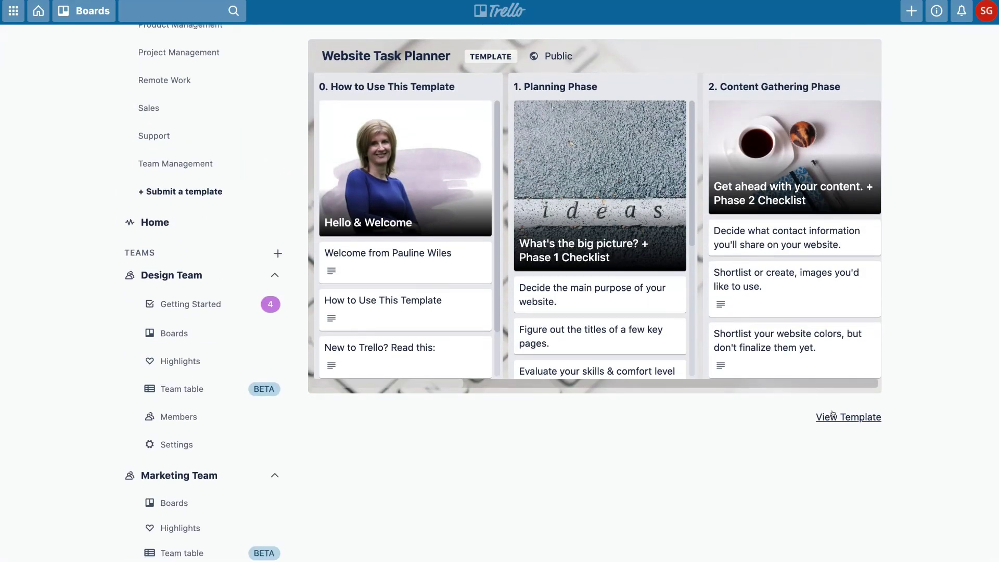
pyautogui.scroll(6, 835, 410)
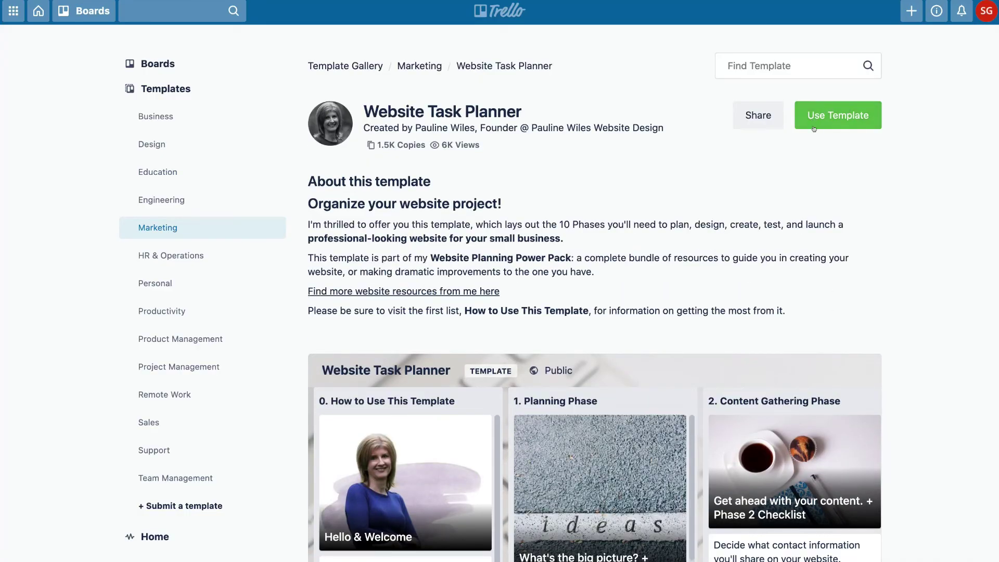
# Step: Create a Website Task Planner board from the template for the Marketing Team, keeping its cards, and look through its lists with the menu closed
pyautogui.click(836, 116)
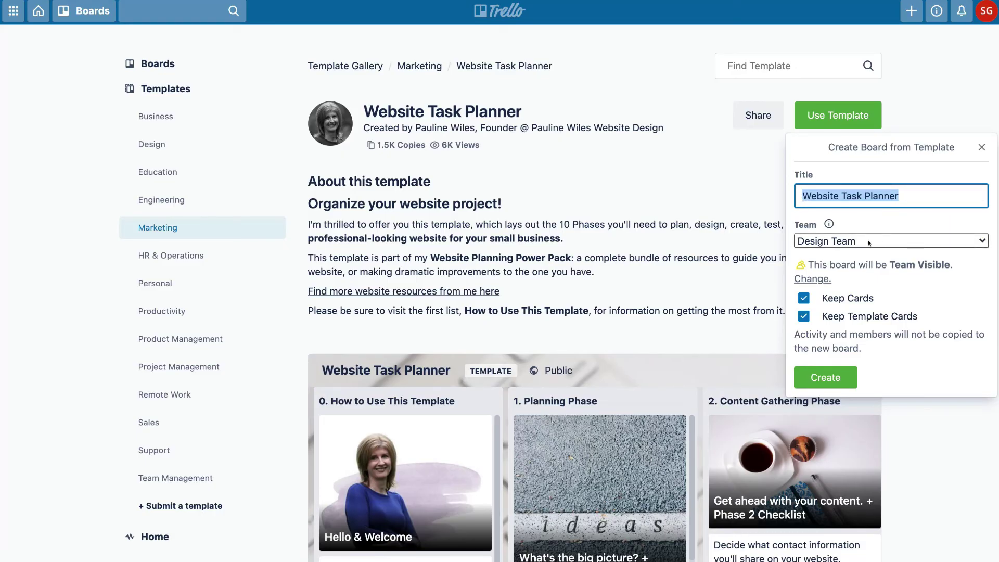
pyautogui.click(852, 243)
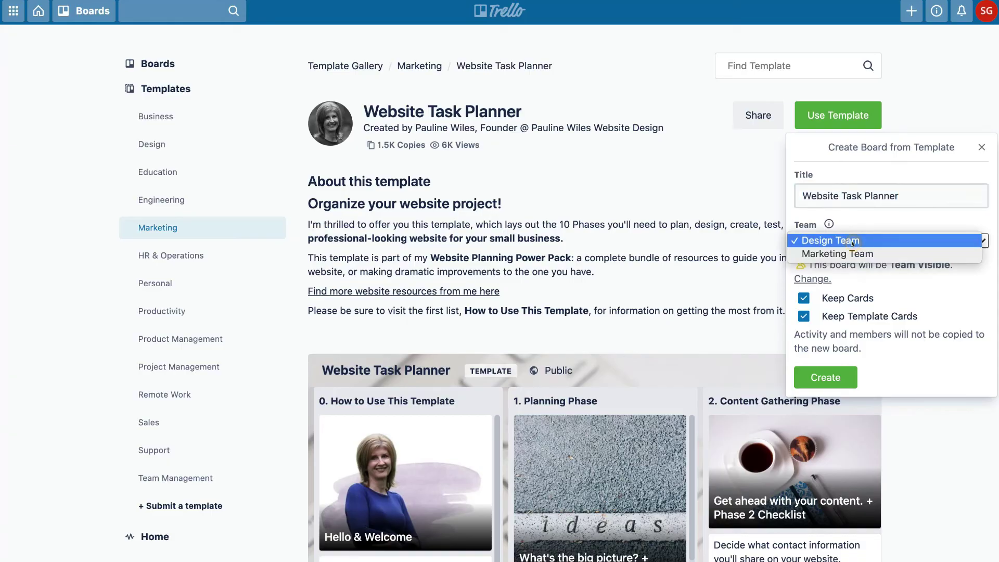
pyautogui.click(853, 254)
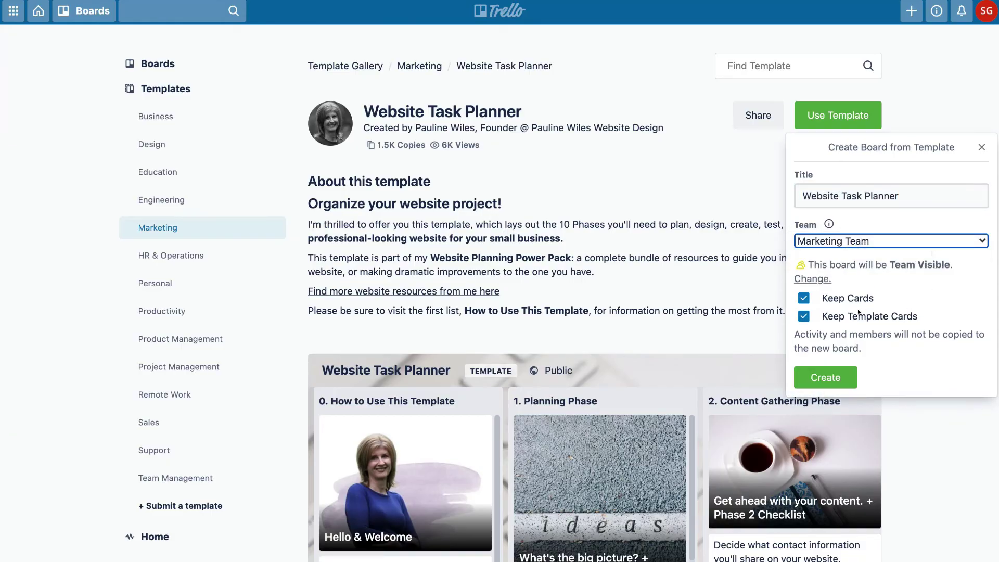
pyautogui.click(838, 378)
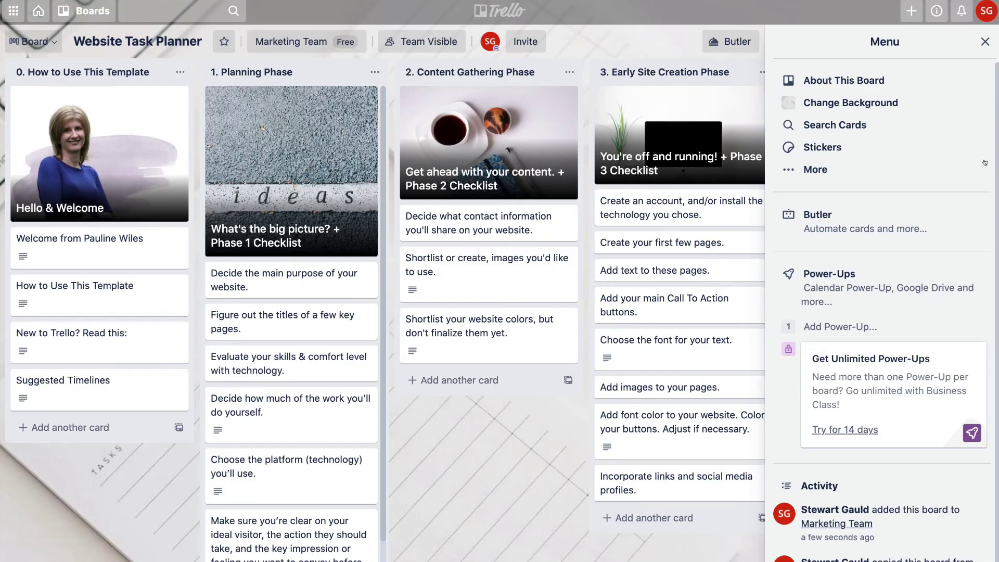
pyautogui.click(982, 45)
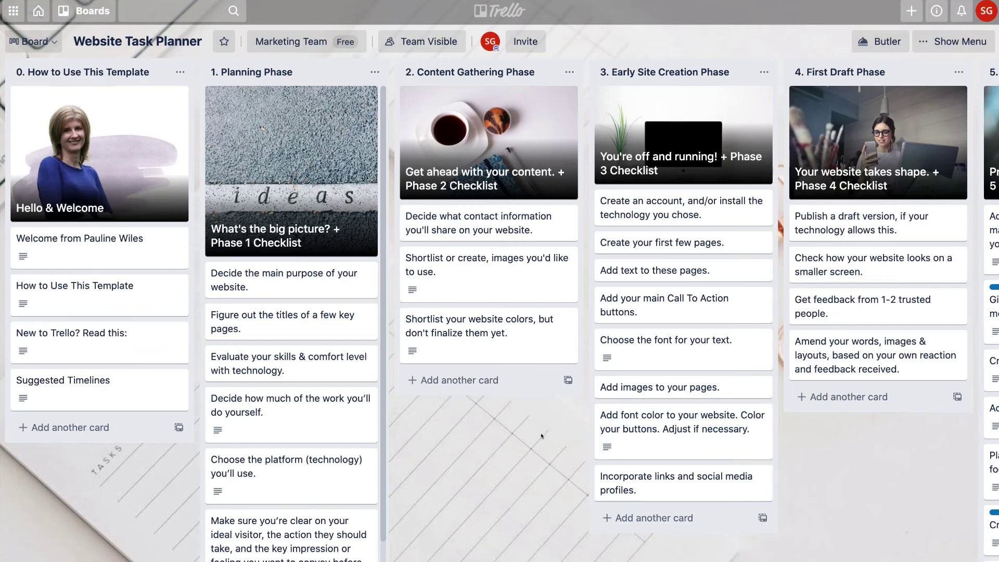
pyautogui.hscroll(6, 760, 388)
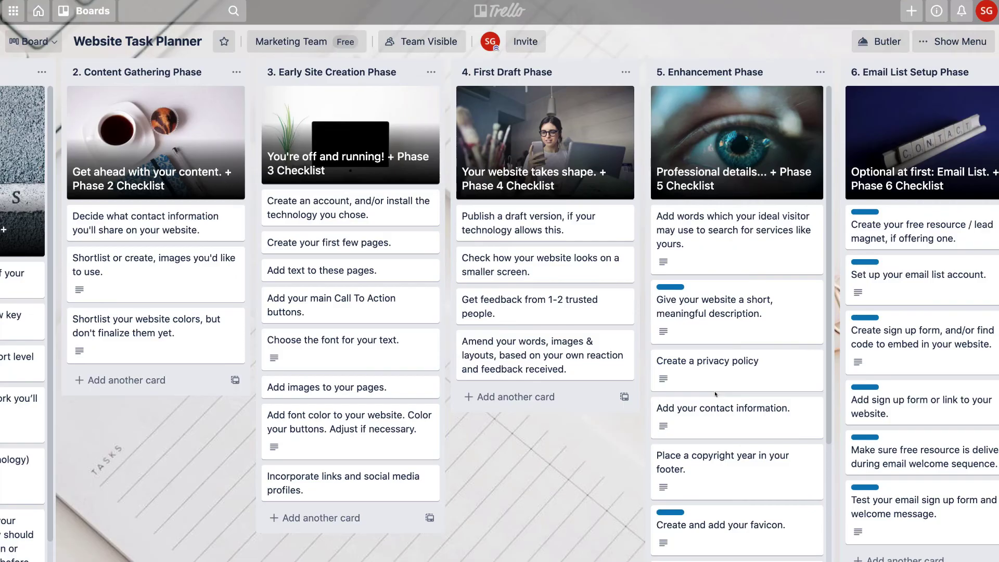
pyautogui.hscroll(-6, 492, 439)
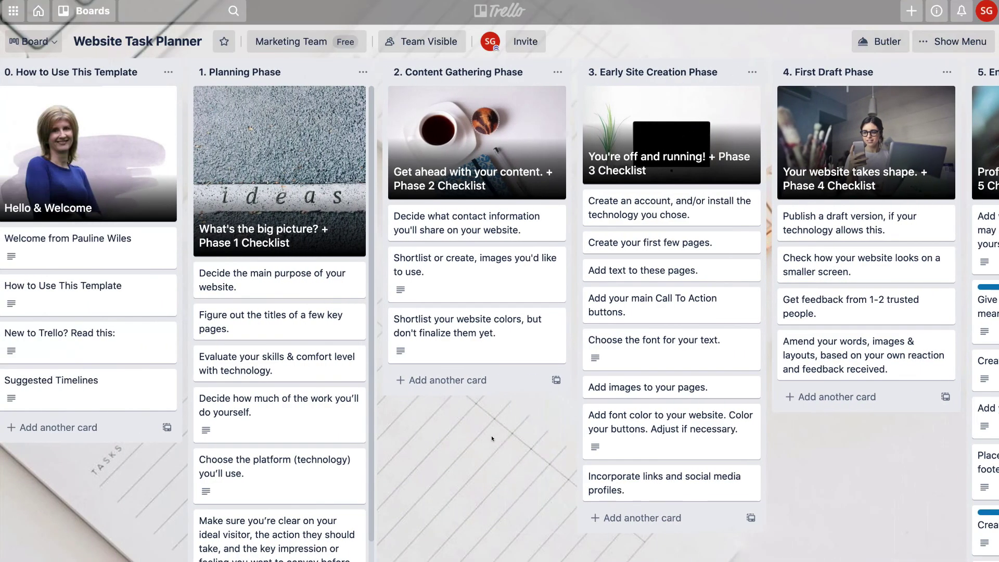